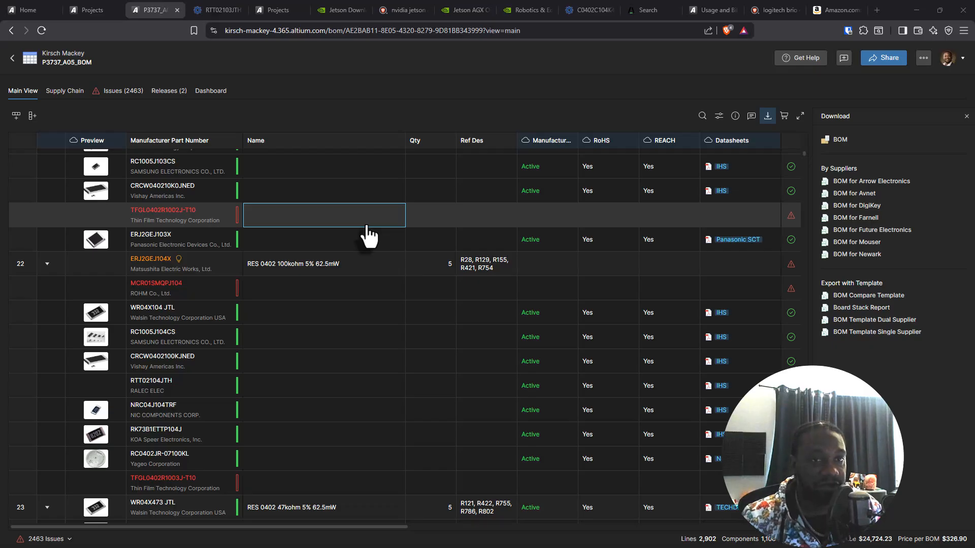
Step: Close the Download pane beside the line items of the P3737_A05_BOM
scroll(368, 235, "up", 15)
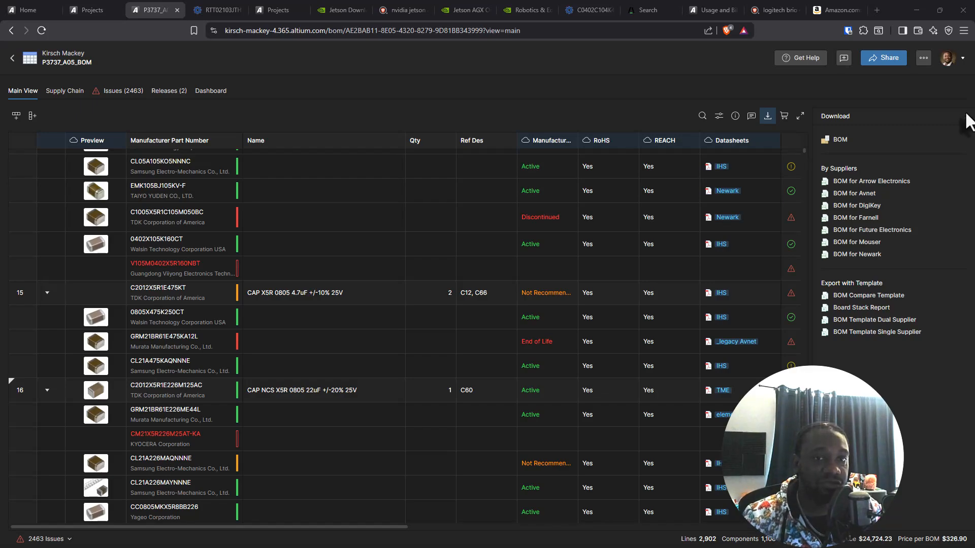
left_click(967, 117)
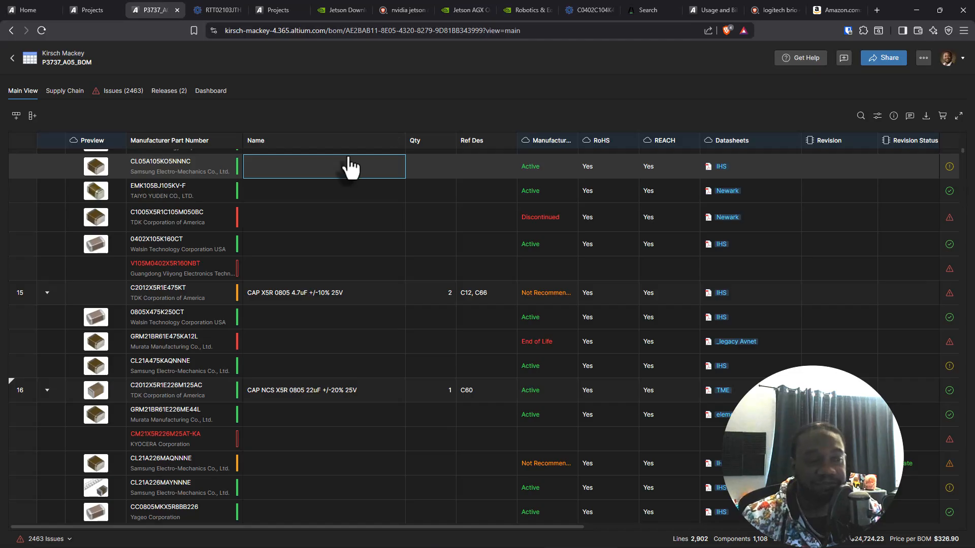
scroll(829, 251, "up", 5)
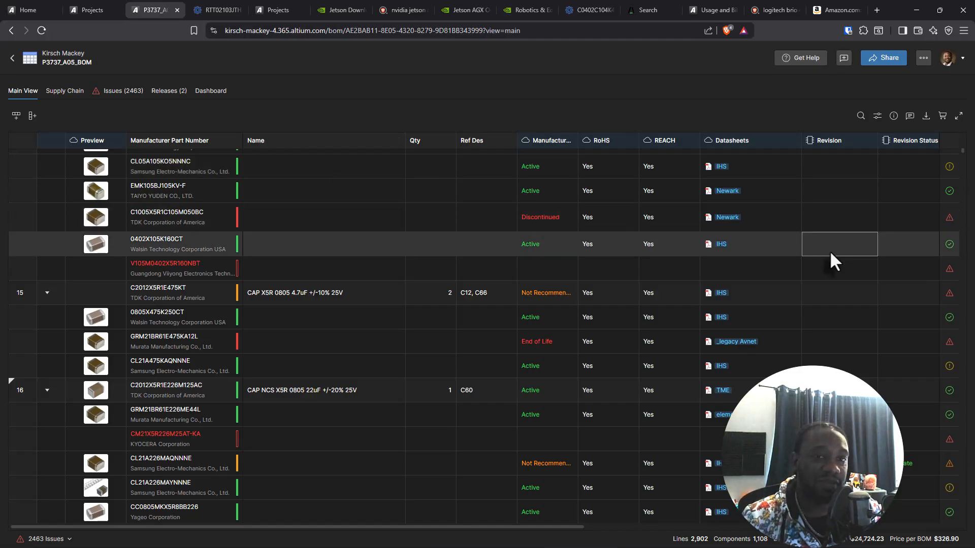
scroll(720, 236, "up", 10)
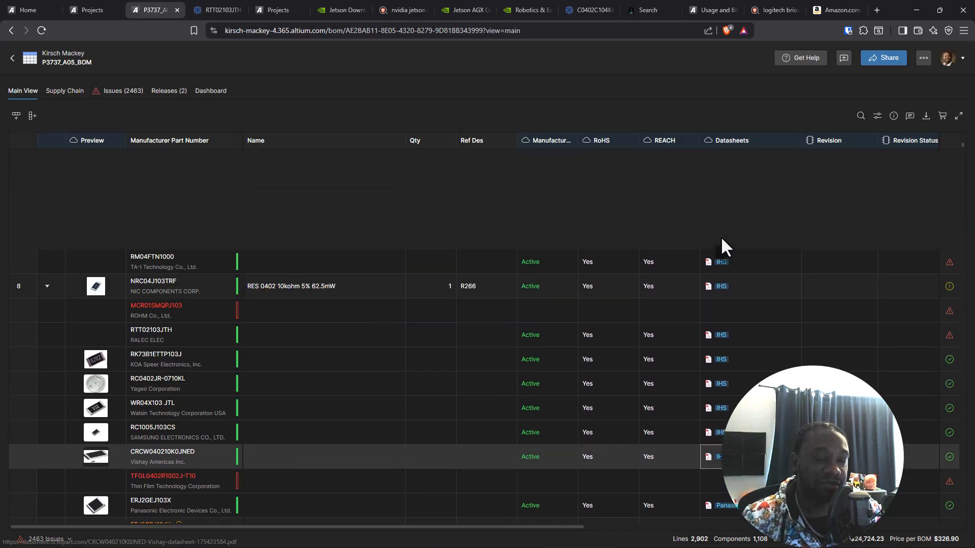
Step: Review NVIDIA's web pages for the Jetson AGX Orin: the download list, the developer kit descriptions and the marketplace listing
left_click(345, 10)
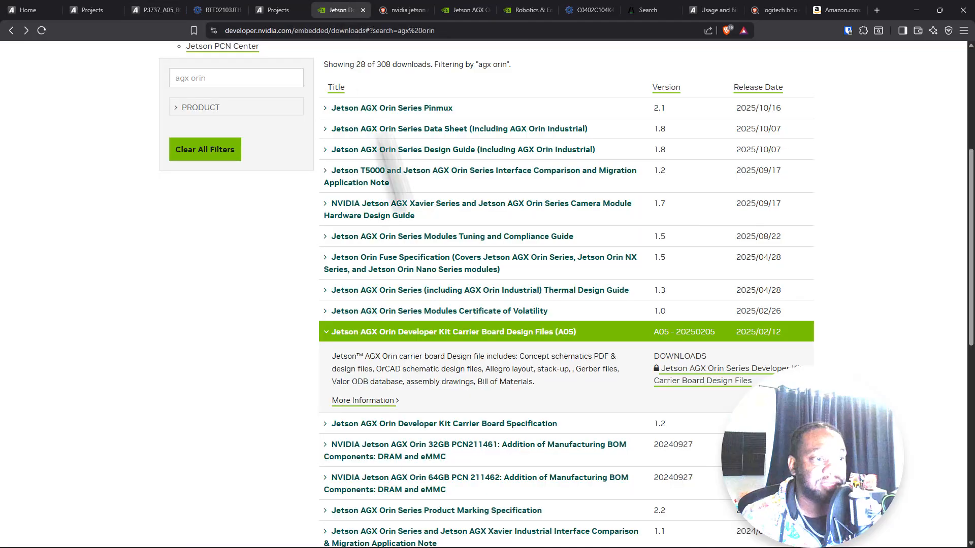
scroll(429, 262, "up", 5)
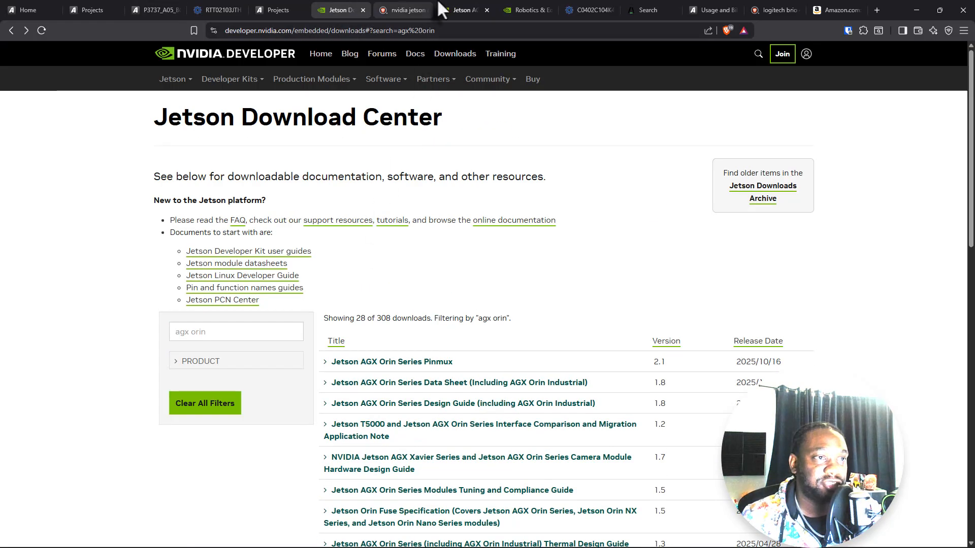
left_click(461, 10)
scroll(797, 282, "up", 15)
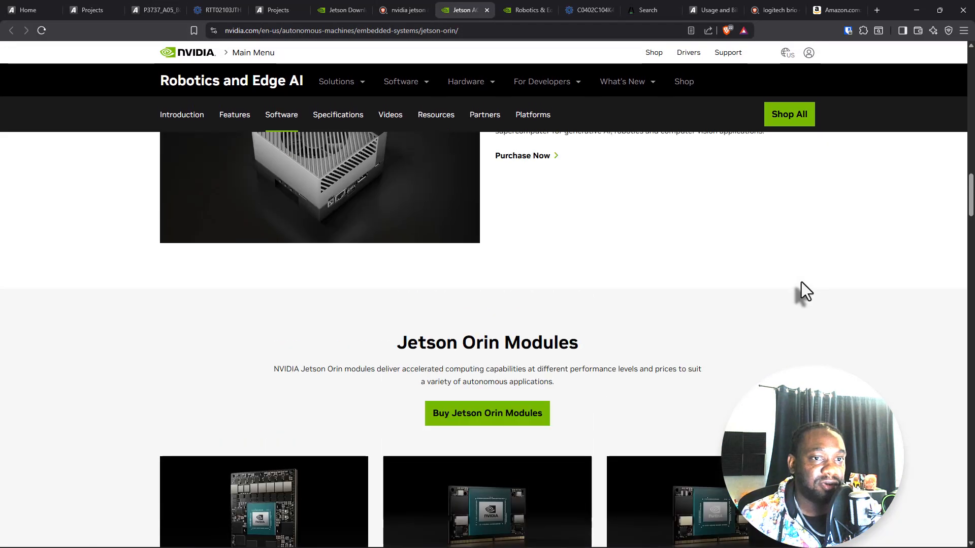
scroll(803, 282, "up", 5)
scroll(803, 281, "down", 2)
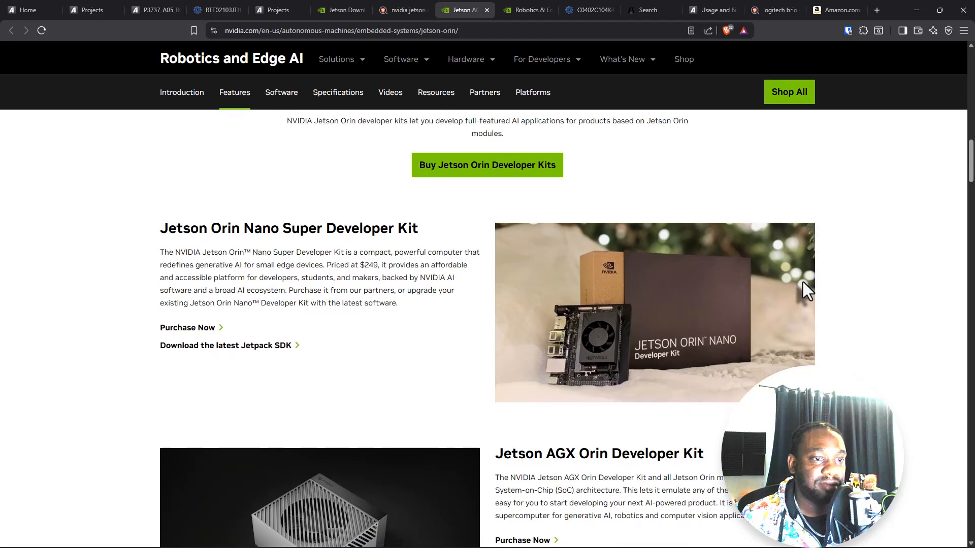
scroll(510, 286, "down", 4)
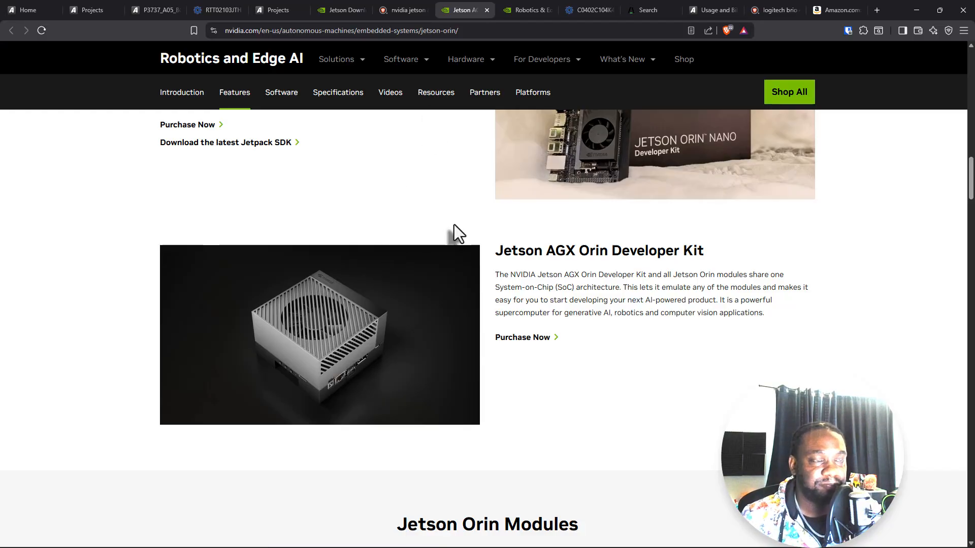
left_click(508, 9)
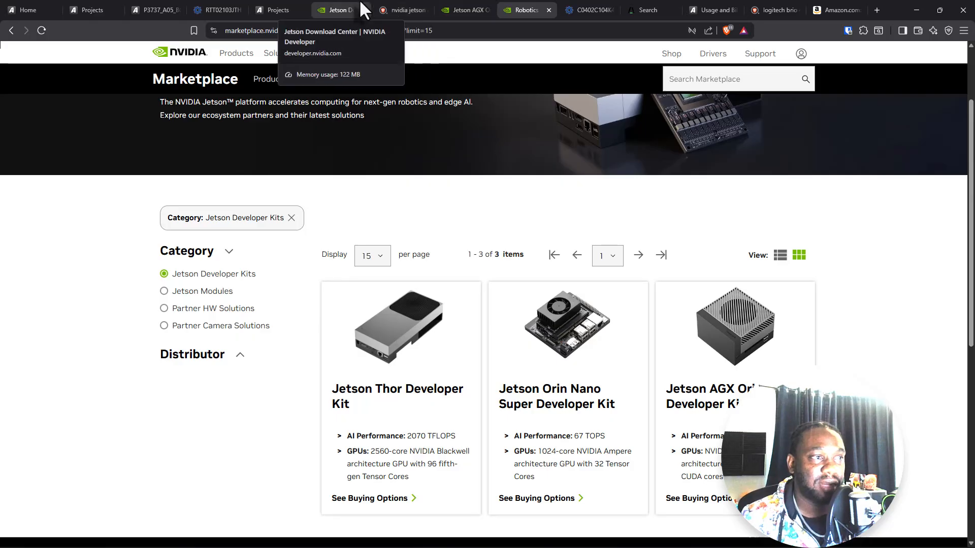
Step: Return to the P3737_A05_BOM and look through its early line items and their alternate parts
left_click(218, 10)
left_click(155, 9)
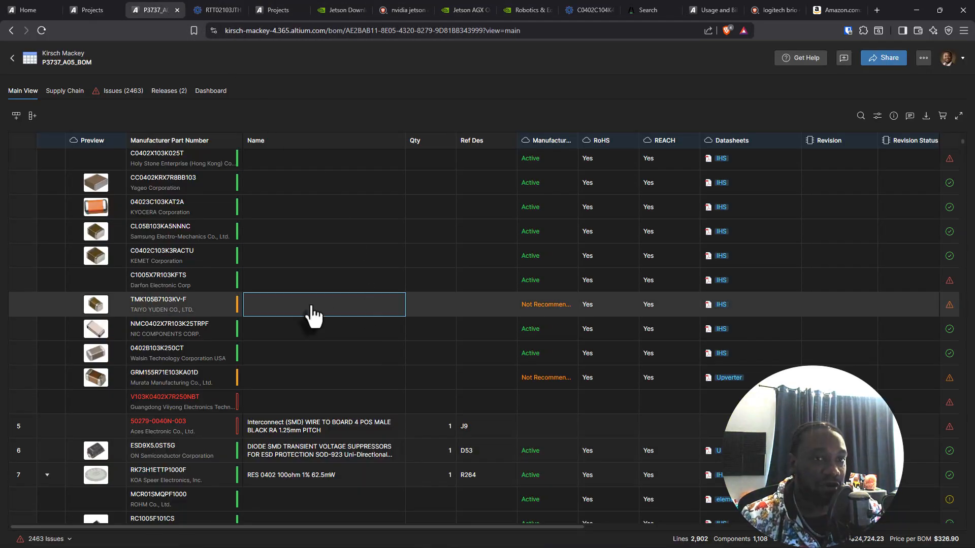
scroll(243, 307, "up", 4)
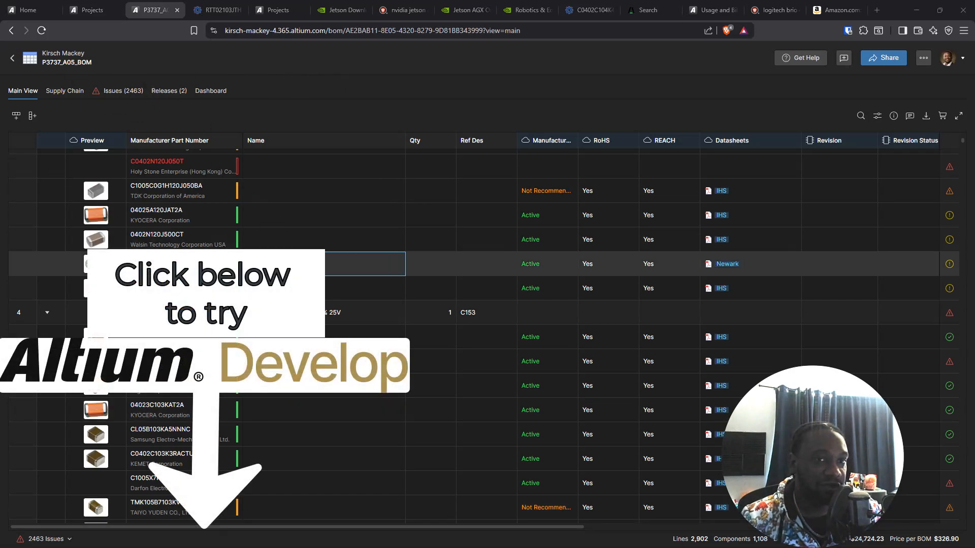
scroll(305, 290, "up", 1)
scroll(304, 290, "up", 3)
Step: View the BOM Portal projects, the workspace home page and the Octopart page for KEMET C0402C104K4RACTU
left_click(93, 9)
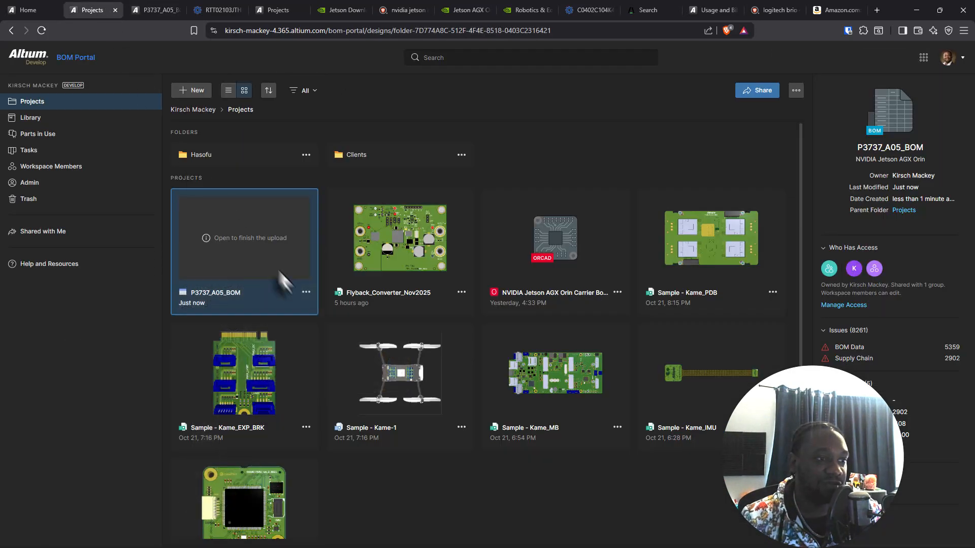
left_click(25, 10)
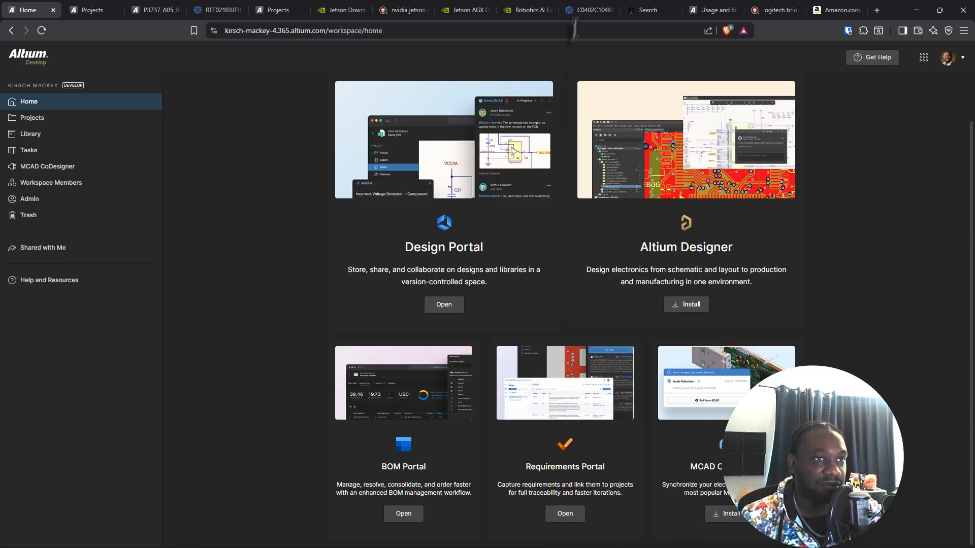
left_click(580, 9)
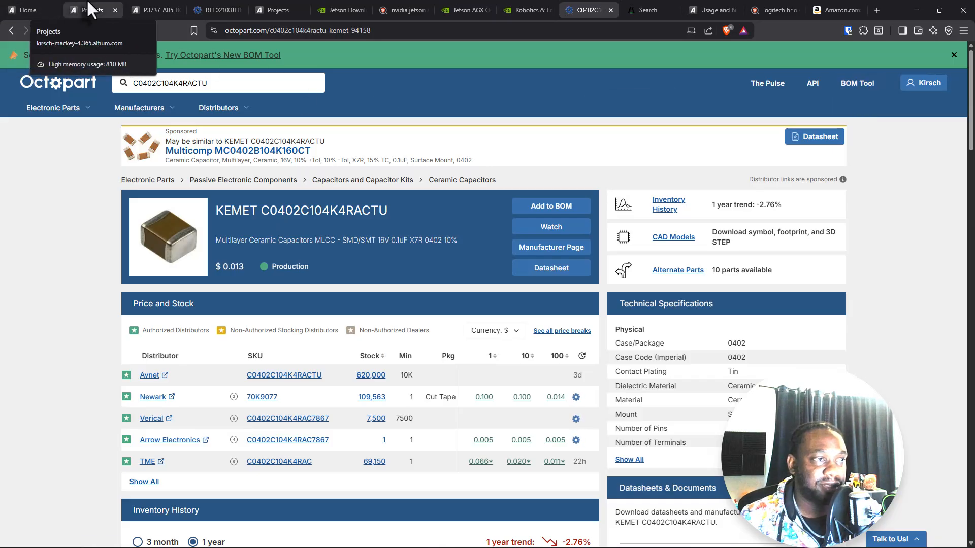
Step: Go back to the P3737_A05_BOM and show its first line item
left_click(152, 9)
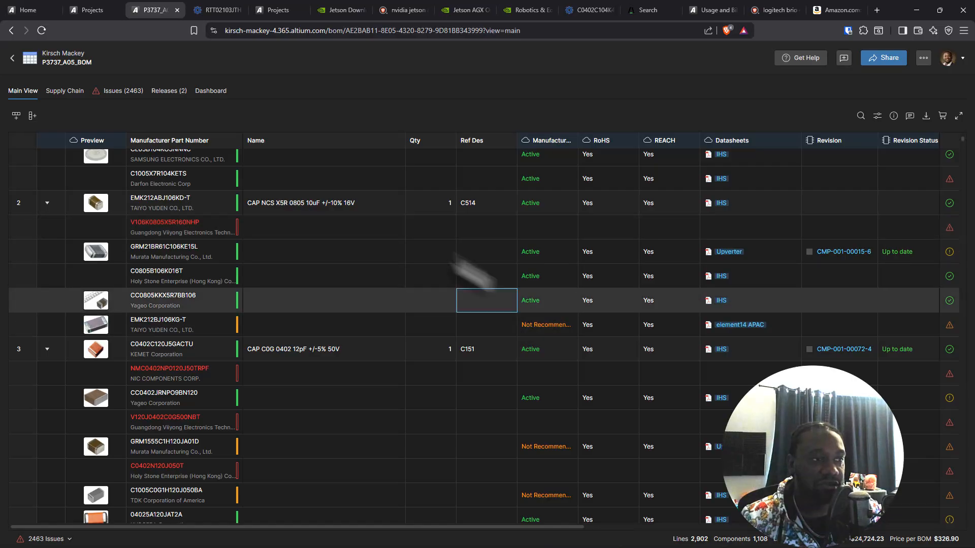
scroll(335, 249, "up", 2)
scroll(335, 249, "up", 3)
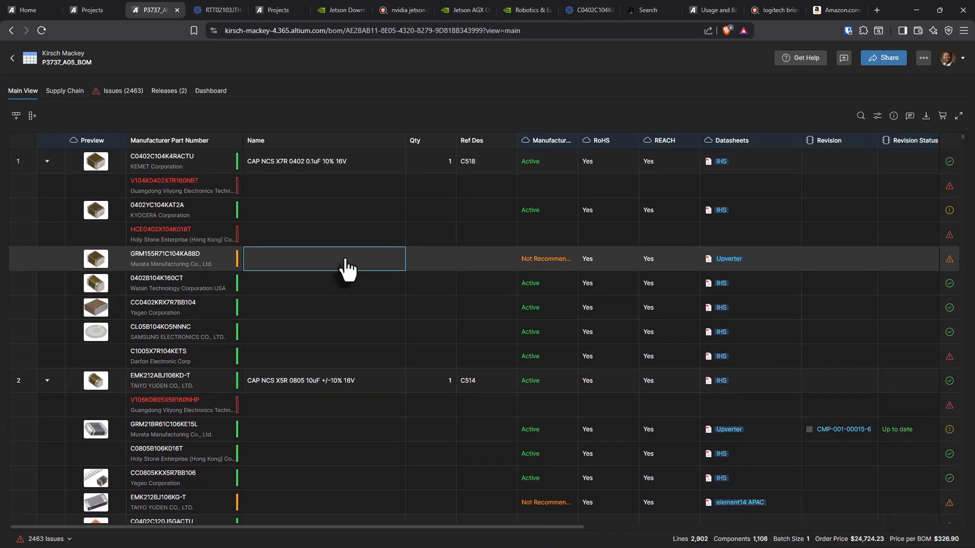
Step: Examine the Jetson AGX Orin Developer Kit Carrier Board Design Files (A05) entry in NVIDIA's Jetson Download Center
left_click(510, 10)
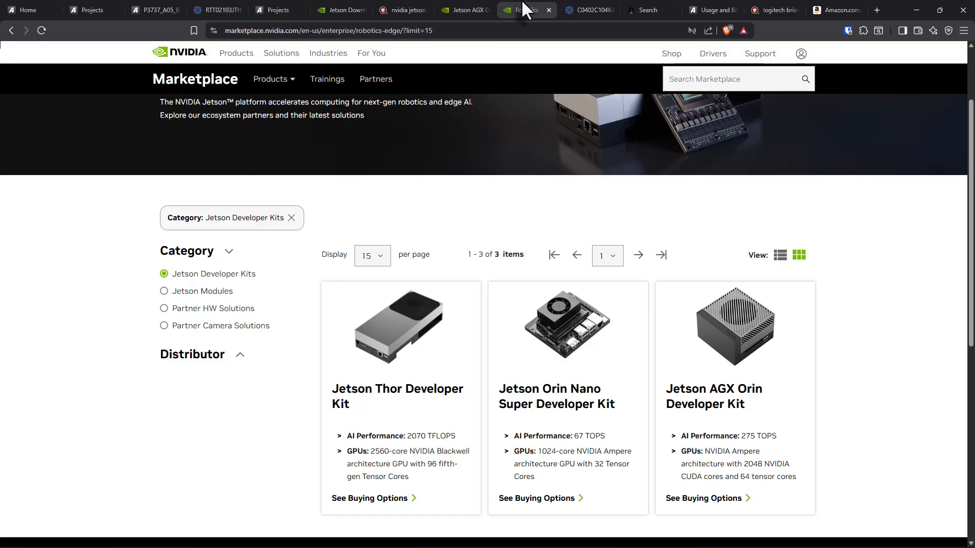
left_click(474, 9)
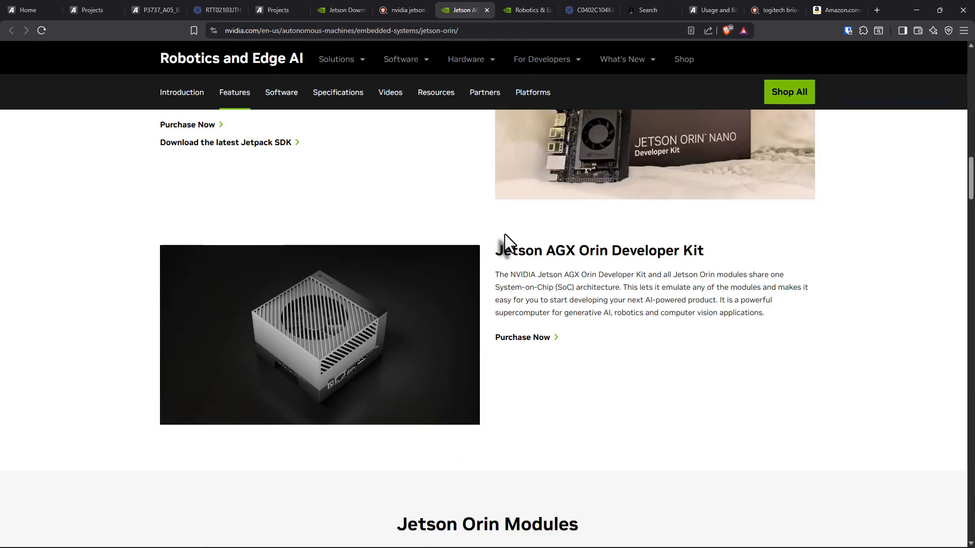
left_click(339, 10)
scroll(557, 440, "down", 3)
left_click(557, 497)
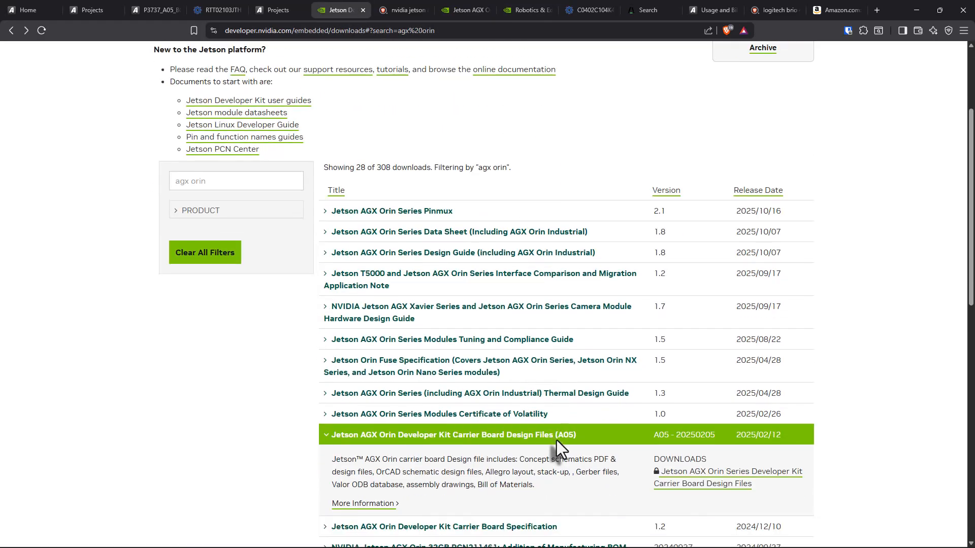
scroll(501, 373, "down", 2)
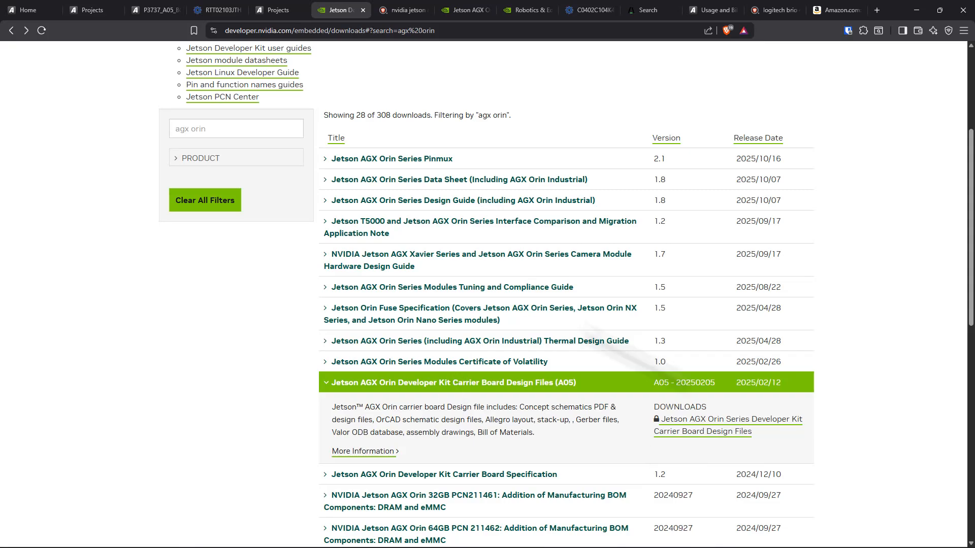
scroll(281, 275, "up", 4)
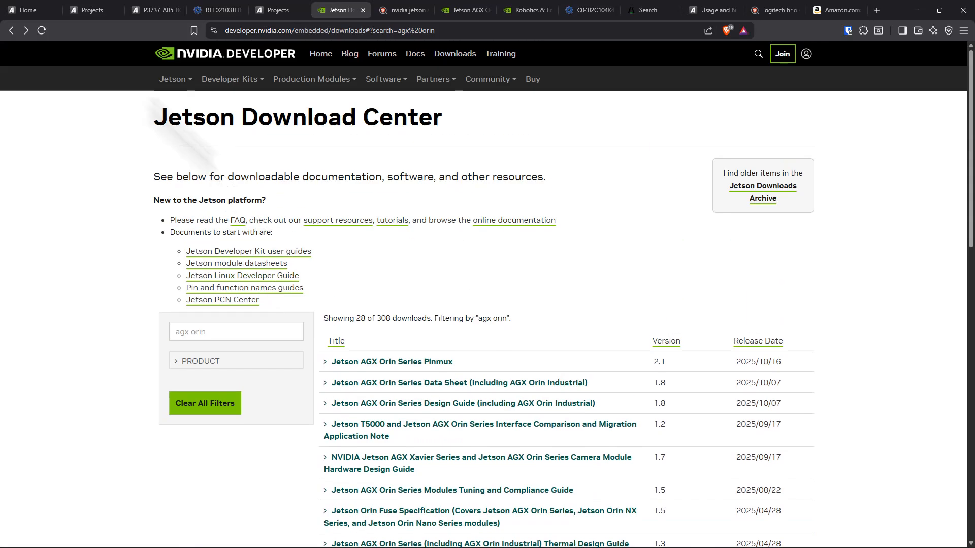
Step: Show the upload and create options for new items in the BOM Portal projects, then dismiss them
left_click(91, 9)
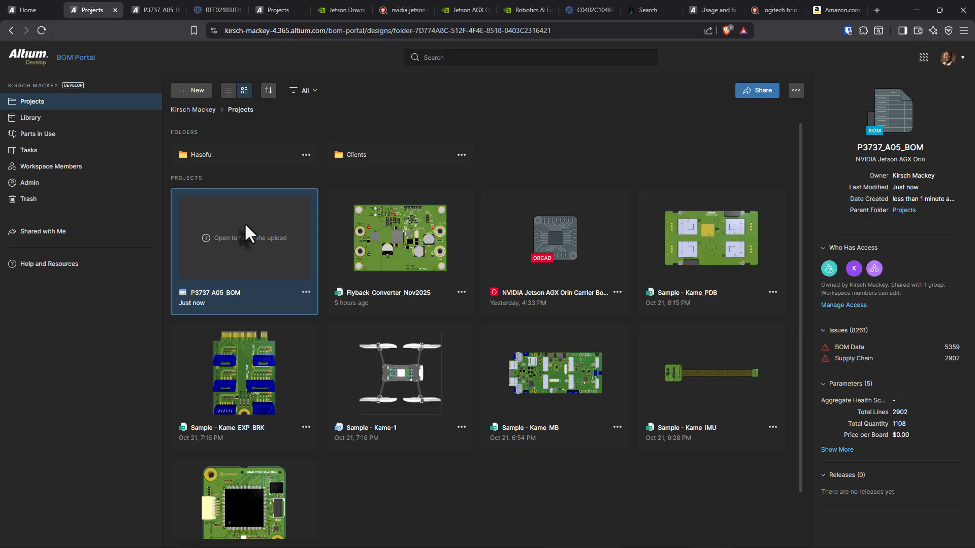
left_click(193, 91)
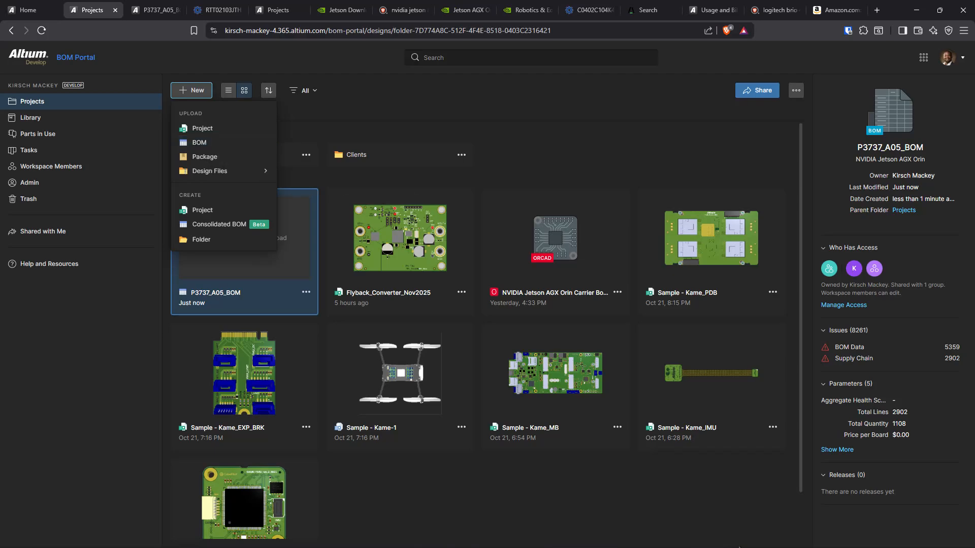
left_click(678, 501)
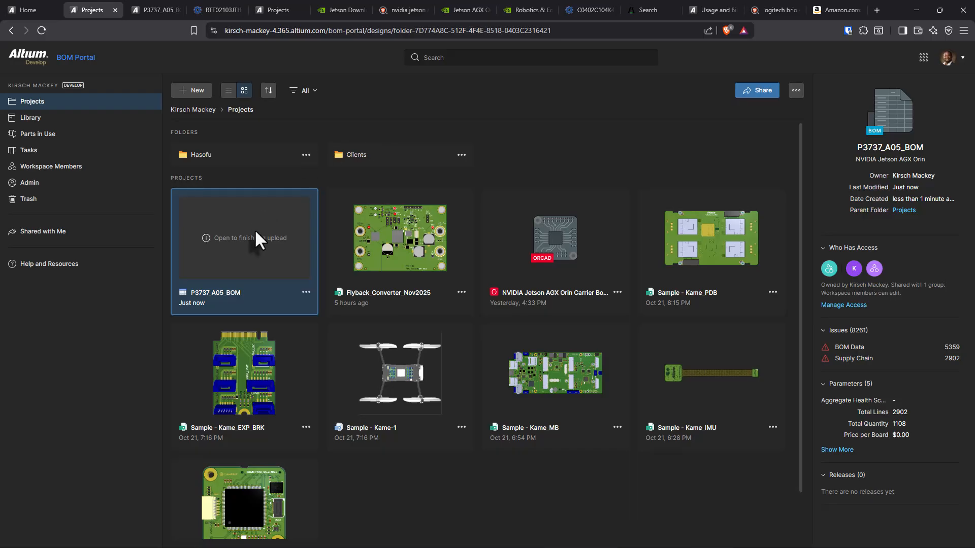
Step: Reload the BOM Portal projects page to refresh the P3737_A05_BOM tile
left_click(144, 10)
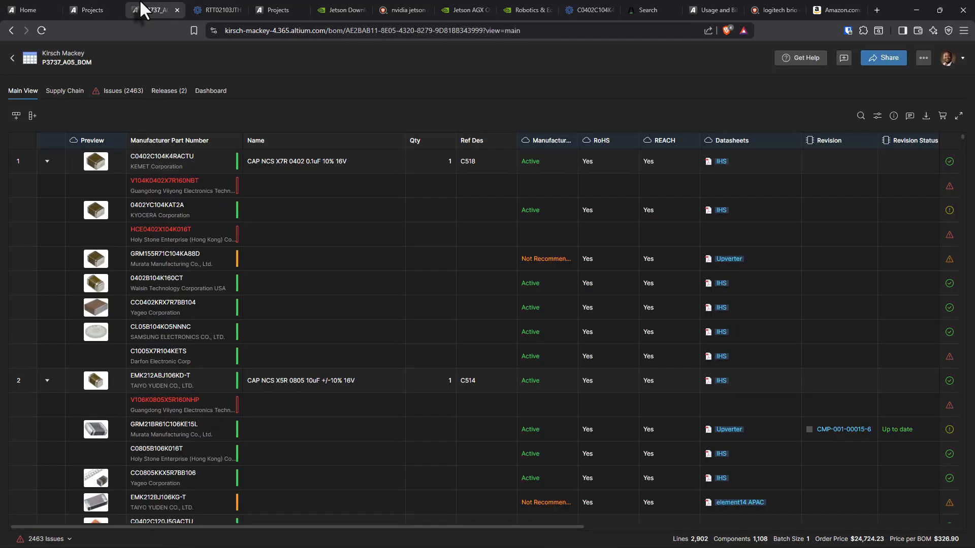
left_click(90, 10)
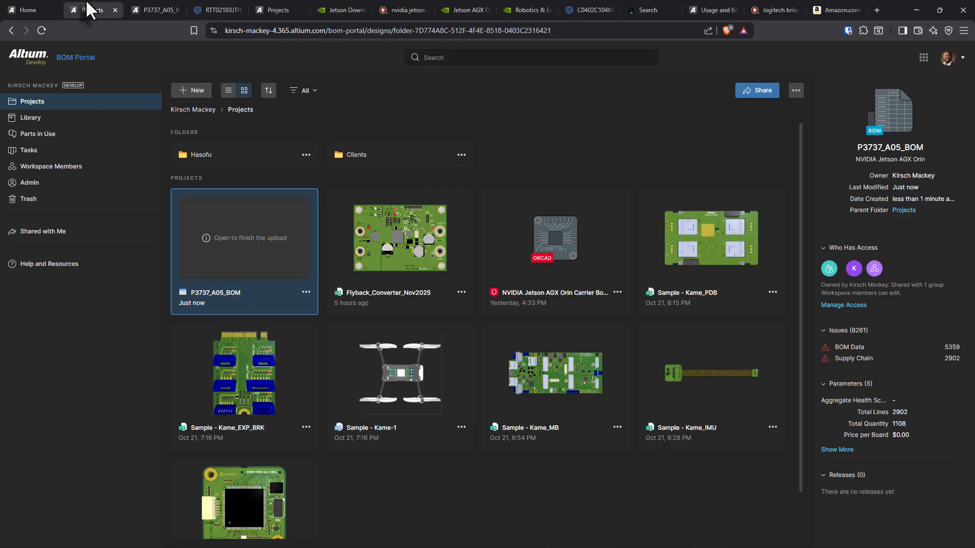
left_click(242, 214)
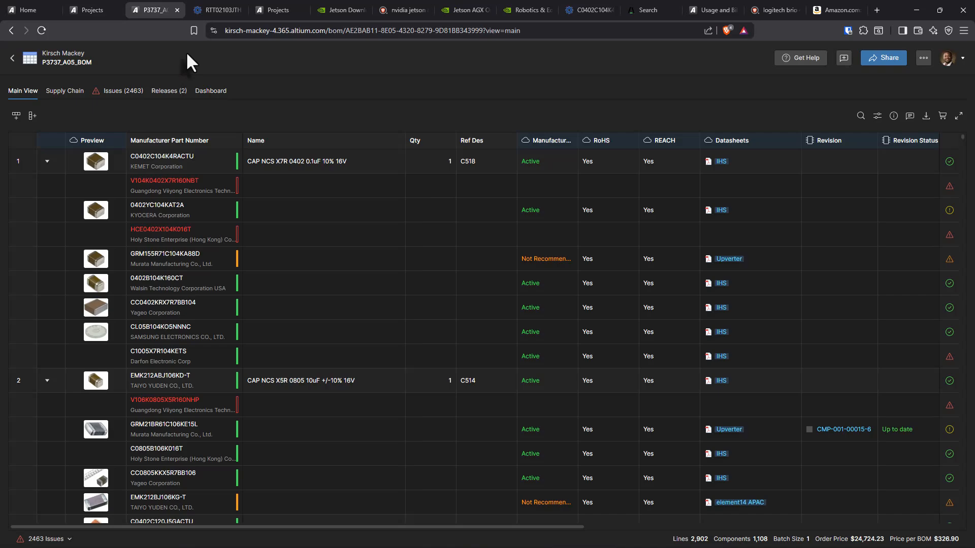
left_click(92, 9)
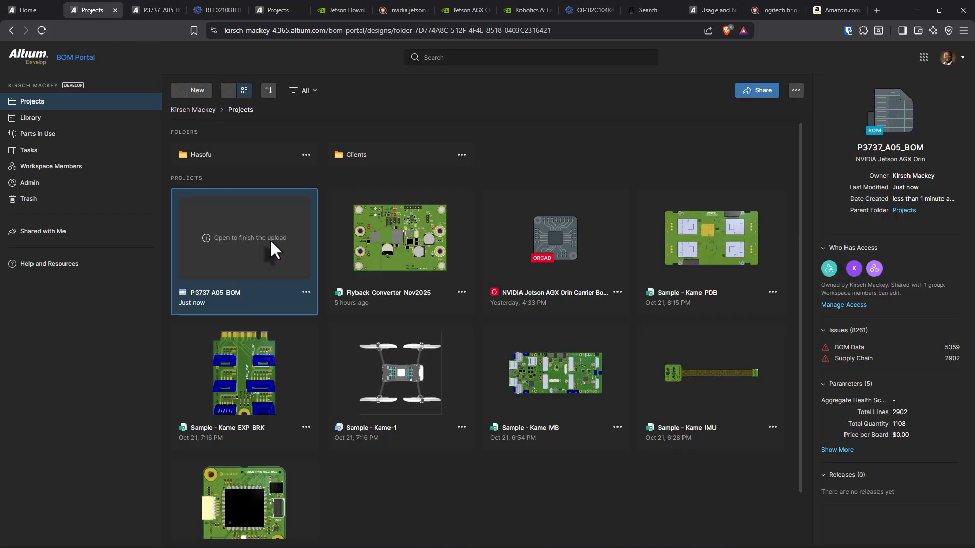
left_click(42, 30)
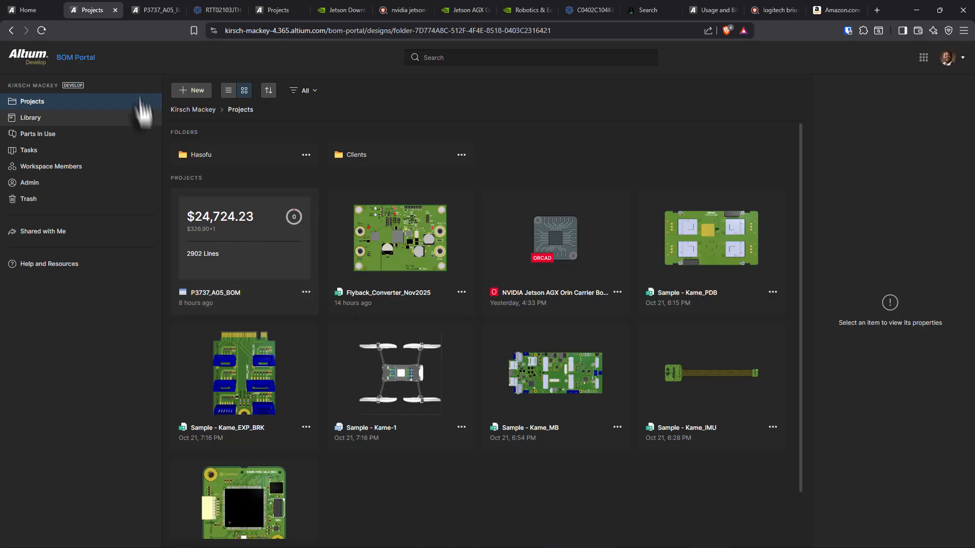
Step: Select line 1 (C518) in the P3737_A05_BOM and open its IHS datasheet to examine the C0402C104K4RACTU characteristic curves
left_click(173, 10)
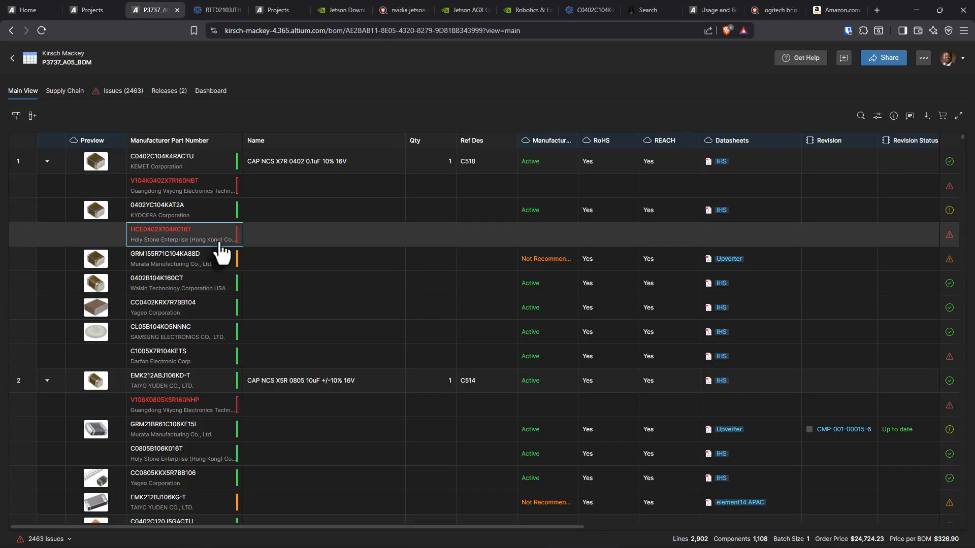
scroll(222, 252, "down", 3)
scroll(146, 175, "up", 3)
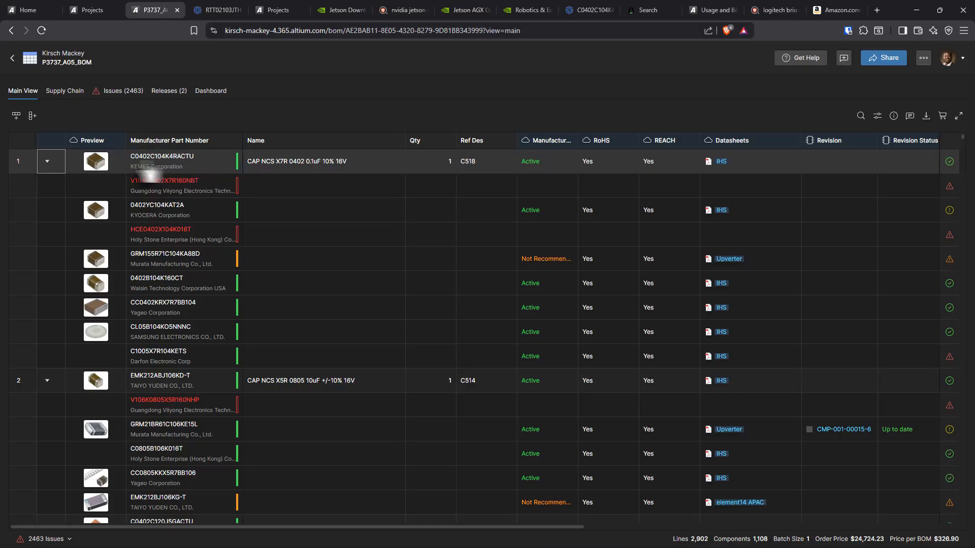
left_click(501, 168)
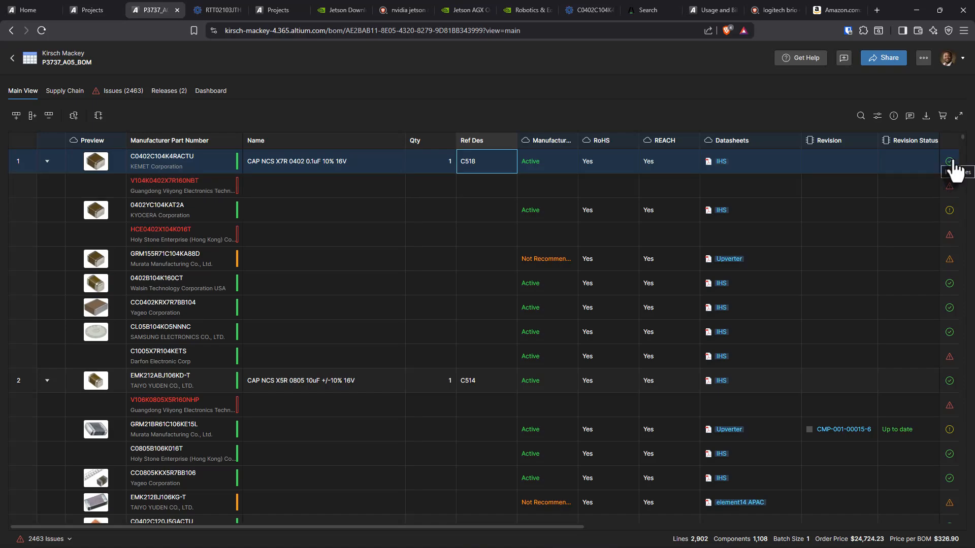
left_click(721, 163)
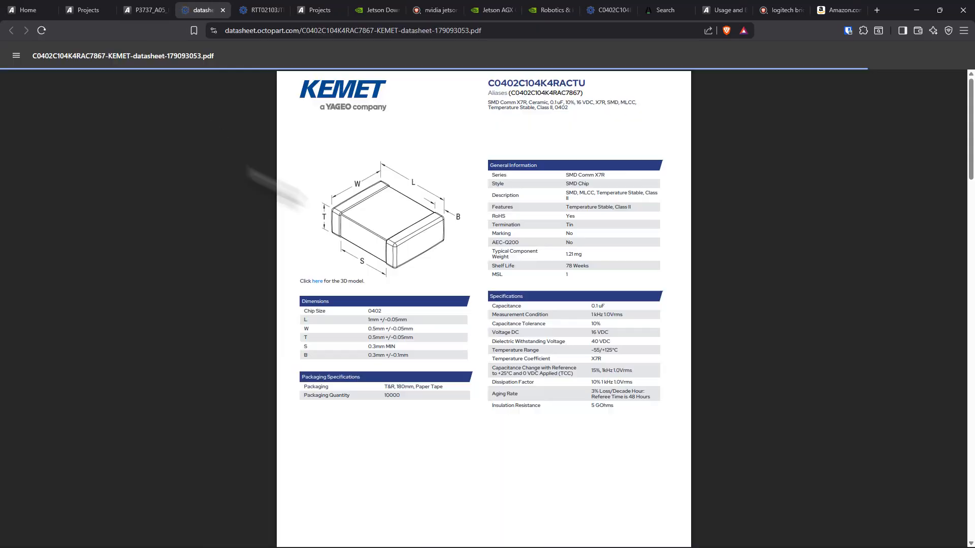
scroll(543, 417, "down", 20)
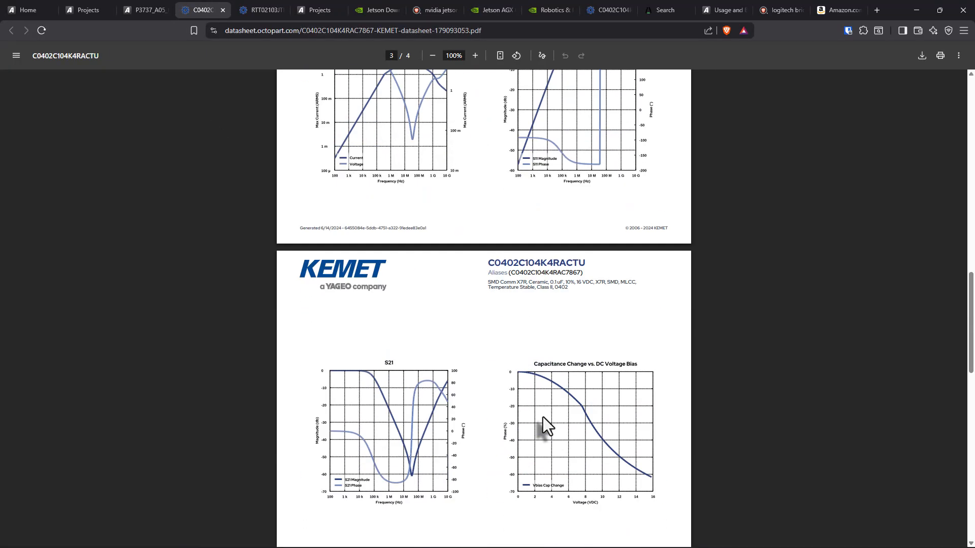
Step: Return to the P3737_A05_BOM, review the favorite supplier offers for line 1 (C0402C104K4RACTU), and close the offers list
scroll(543, 416, "down", 10)
left_click(145, 11)
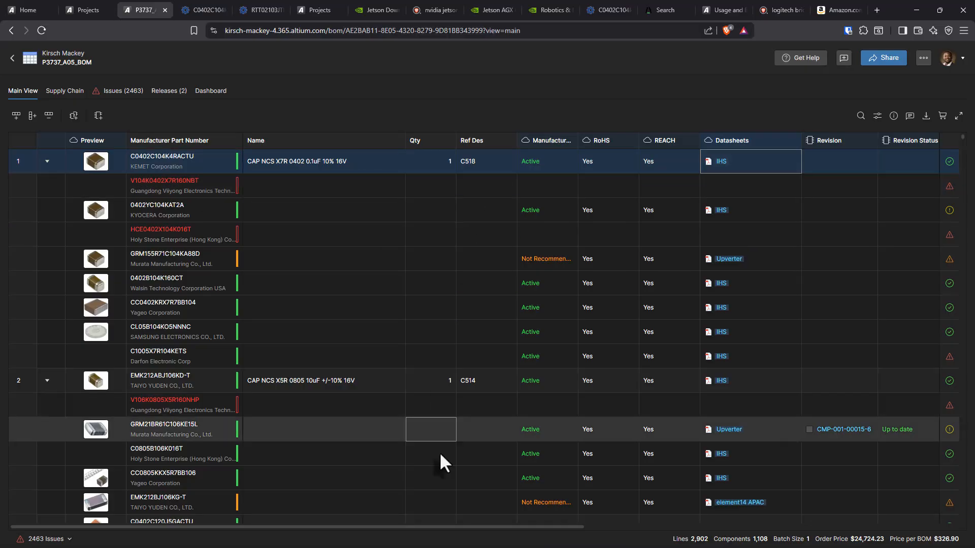
left_click_drag(480, 529, 855, 529)
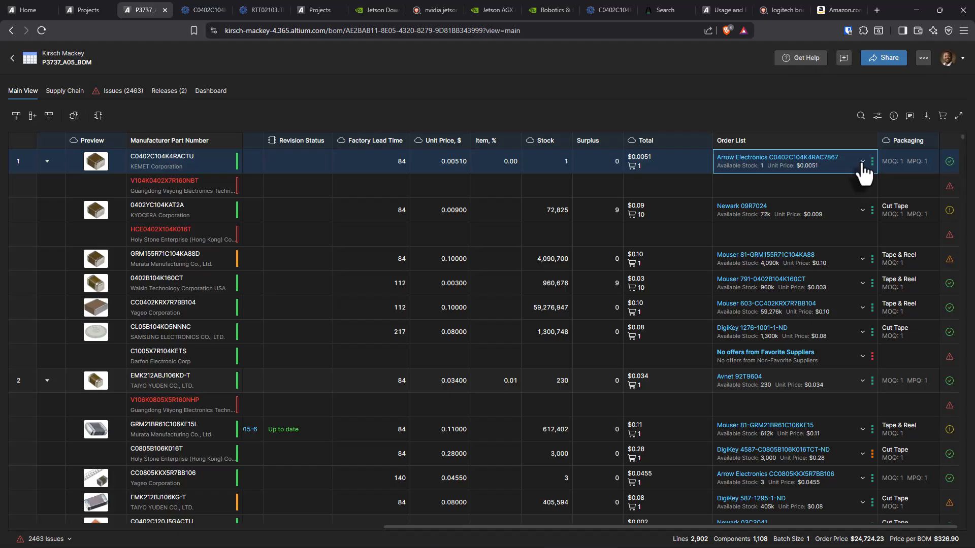
left_click(859, 168)
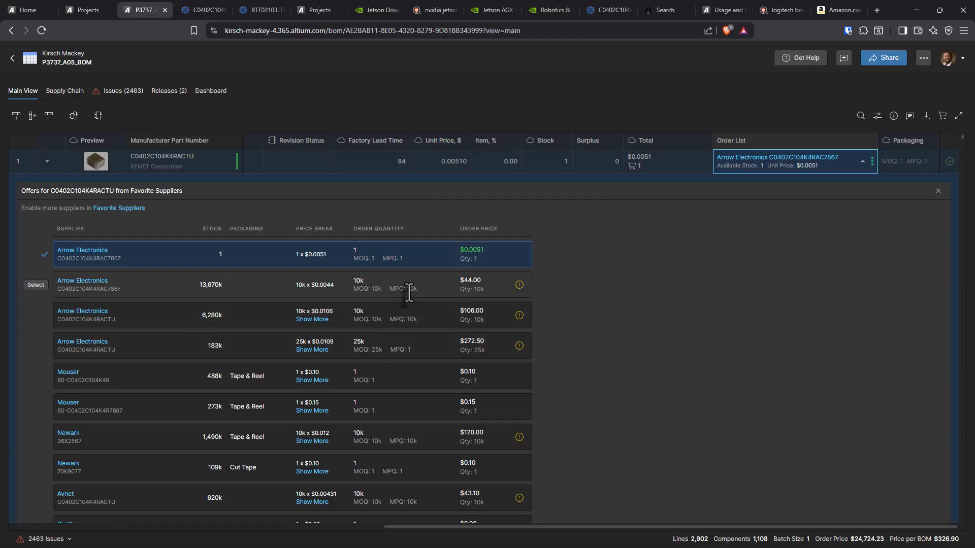
scroll(419, 355, "down", 3)
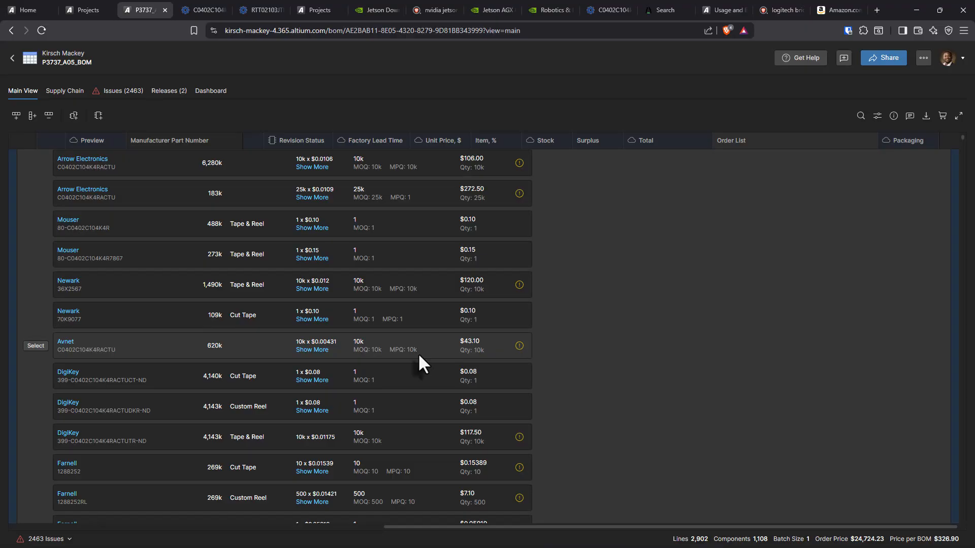
scroll(419, 350, "down", 4)
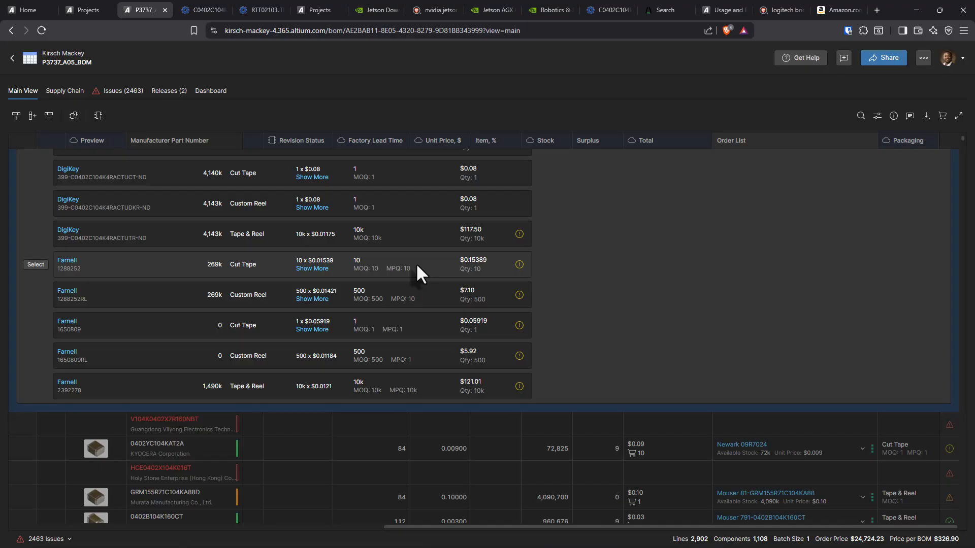
scroll(129, 255, "up", 6)
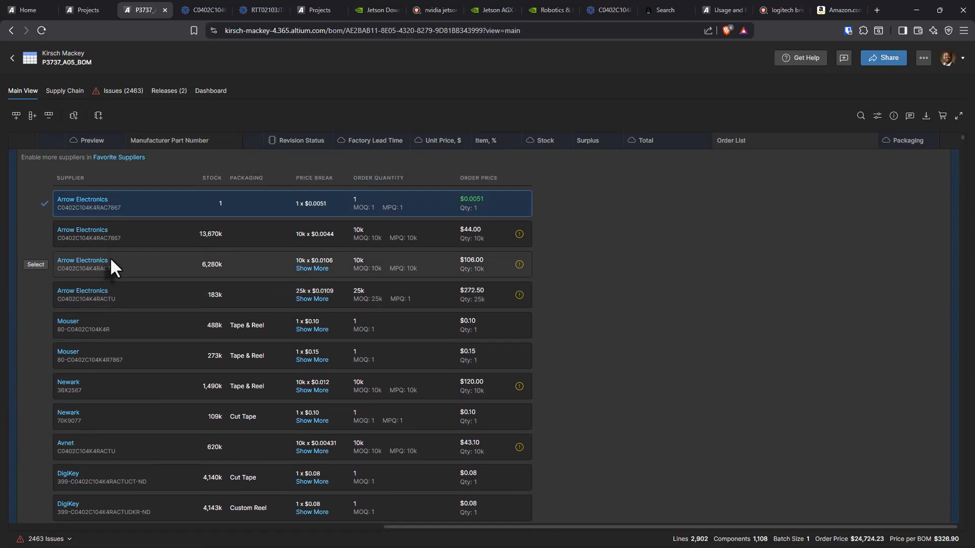
scroll(111, 259, "up", 1)
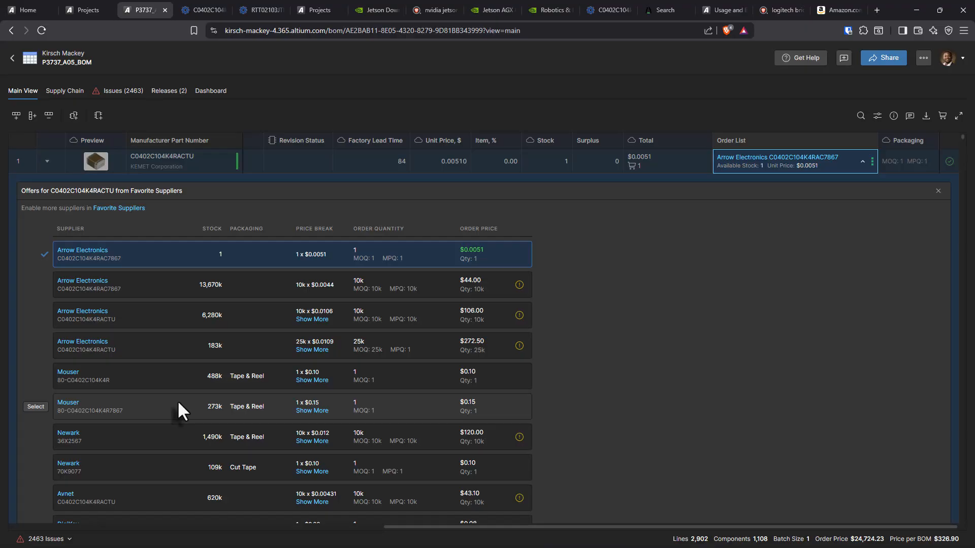
left_click(863, 162)
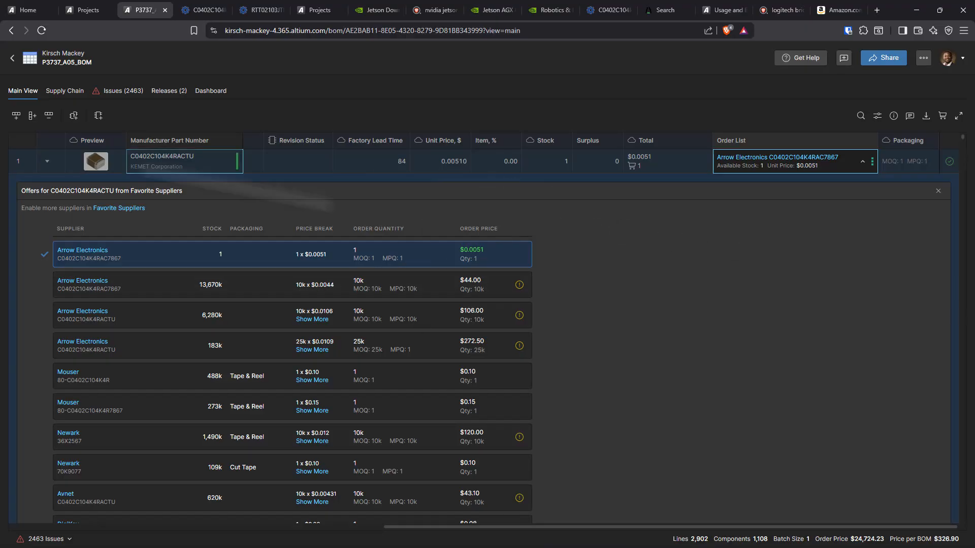
left_click(863, 161)
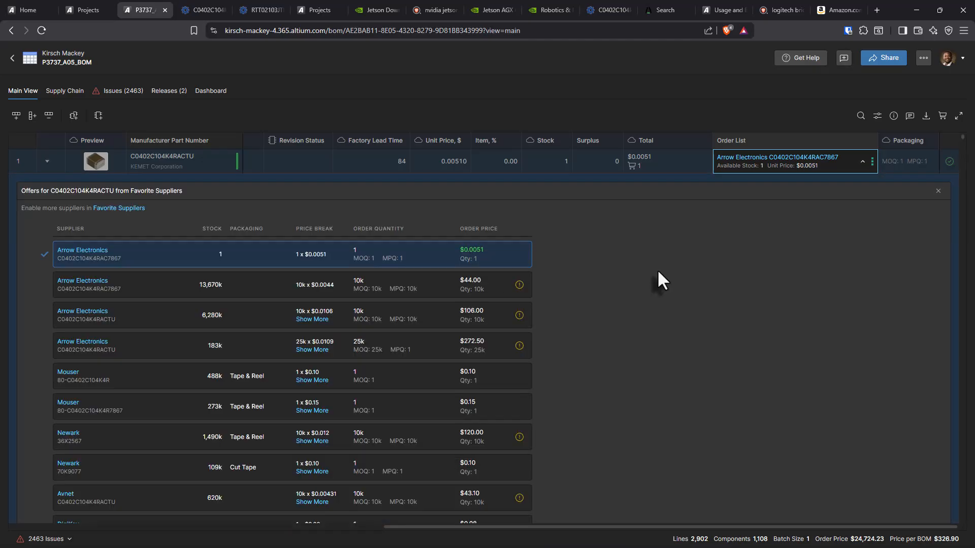
left_click(938, 192)
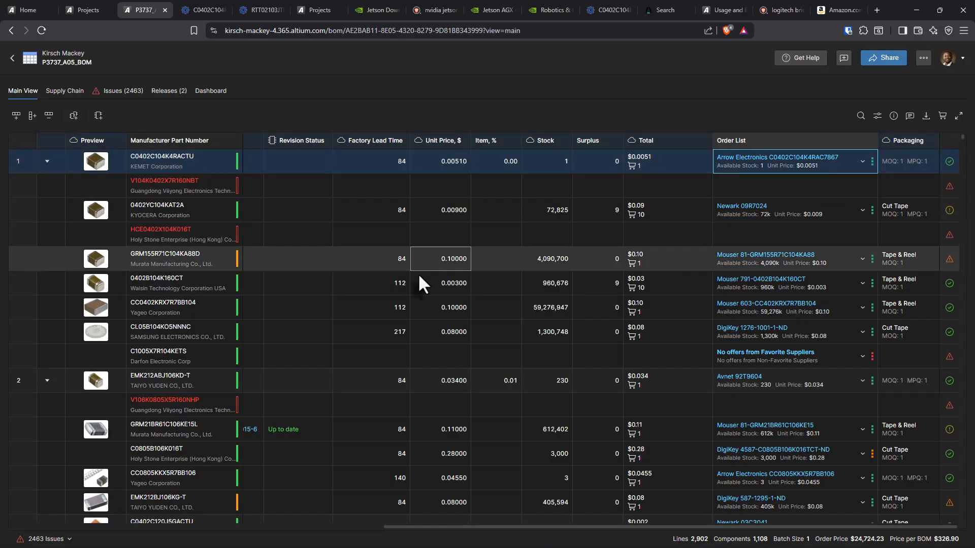
Step: Delete the alternate part rows V104K0402X7R160NBT and HCE0402X104K016T under line 1 of the BOM
left_click(99, 186)
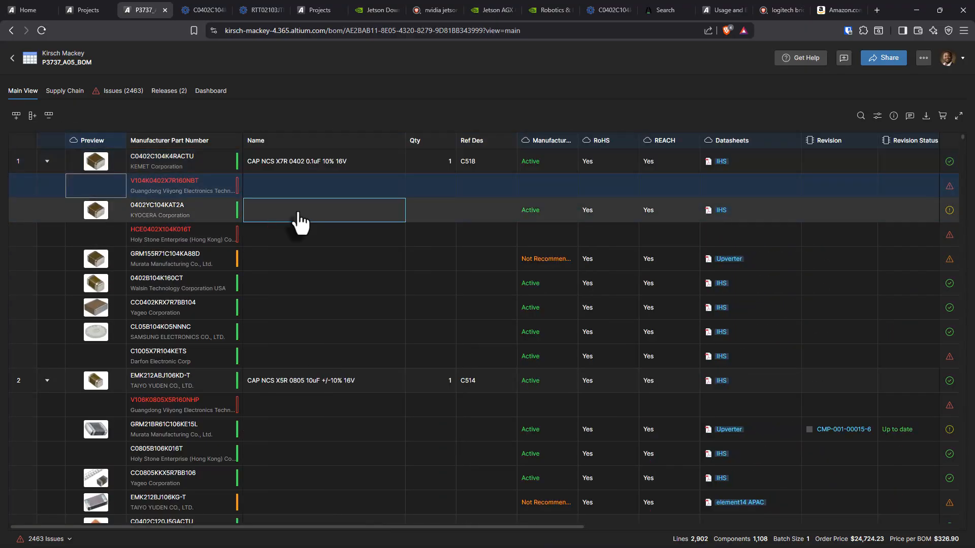
right_click(98, 185)
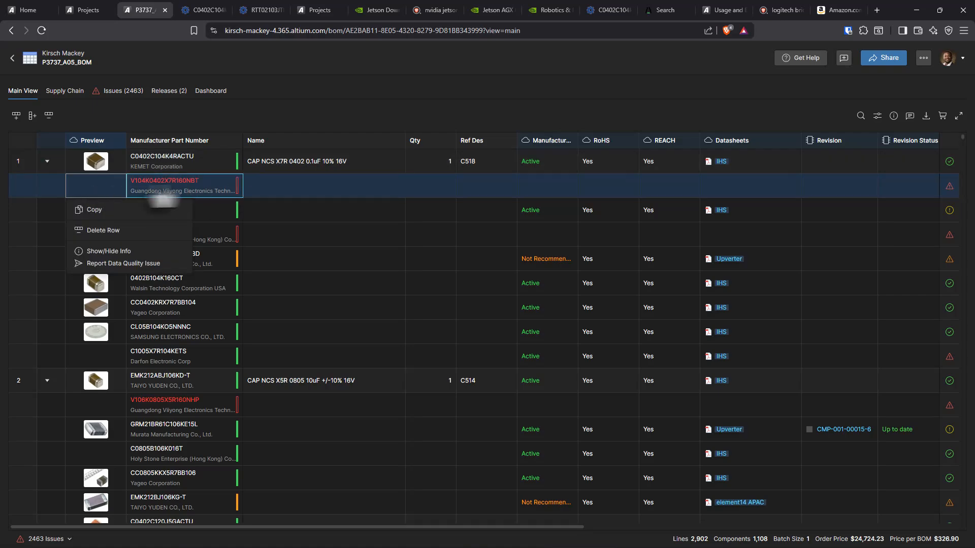
left_click(104, 231)
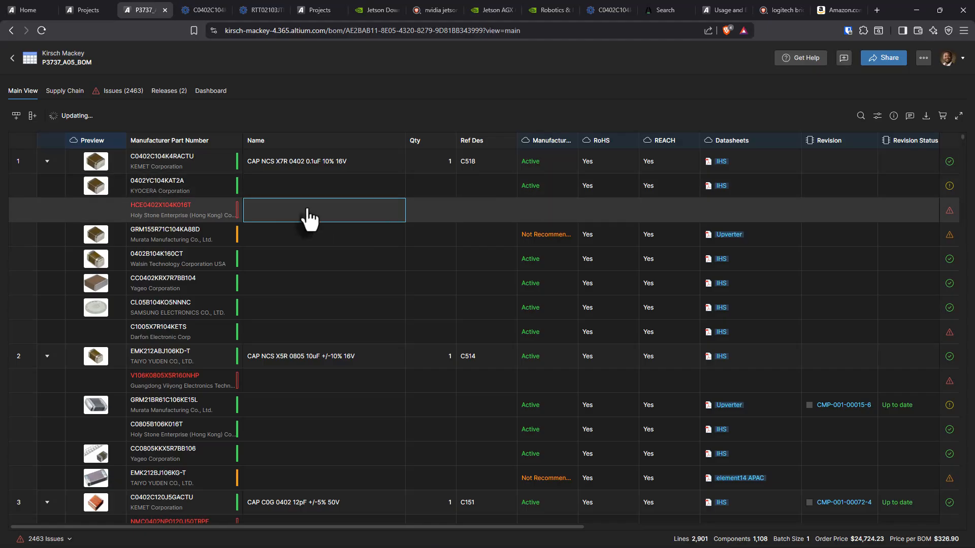
right_click(108, 222)
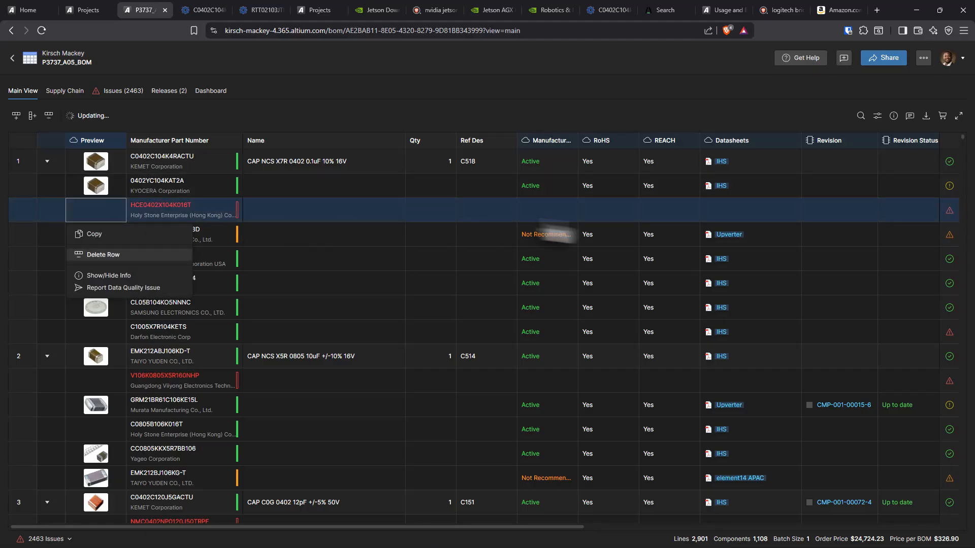
left_click(103, 254)
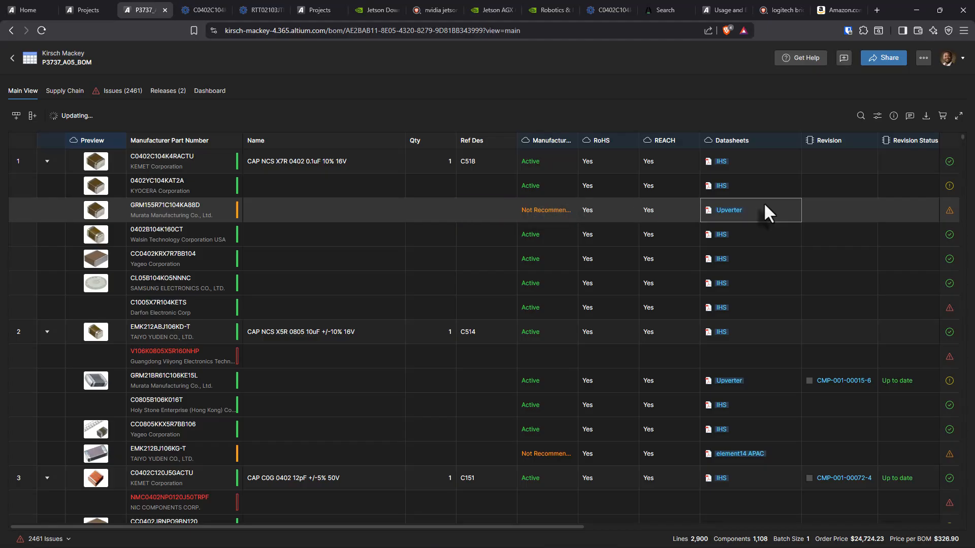
Step: Check the issue warning and the available row actions for the Murata GRM155R71C104KA88D alternate under line 1
left_click(950, 212)
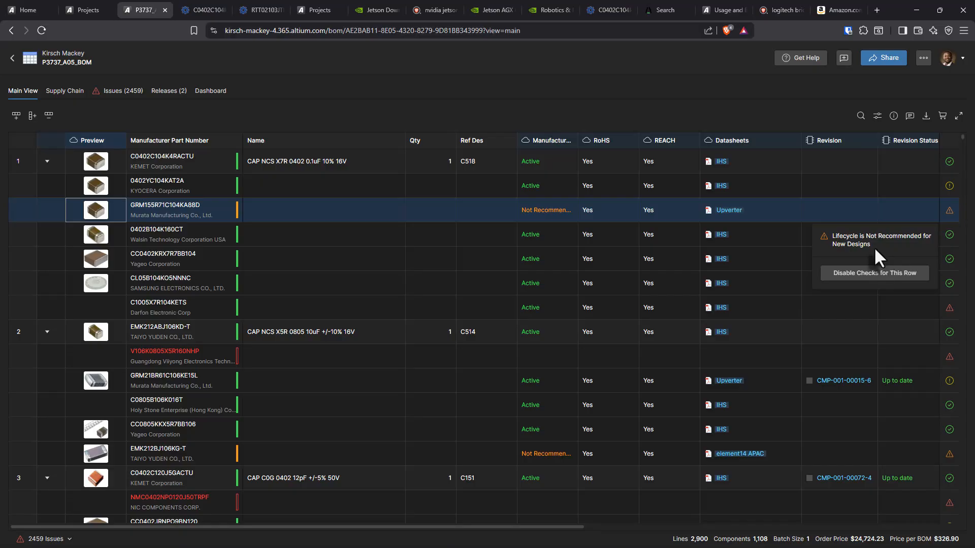
left_click(316, 209)
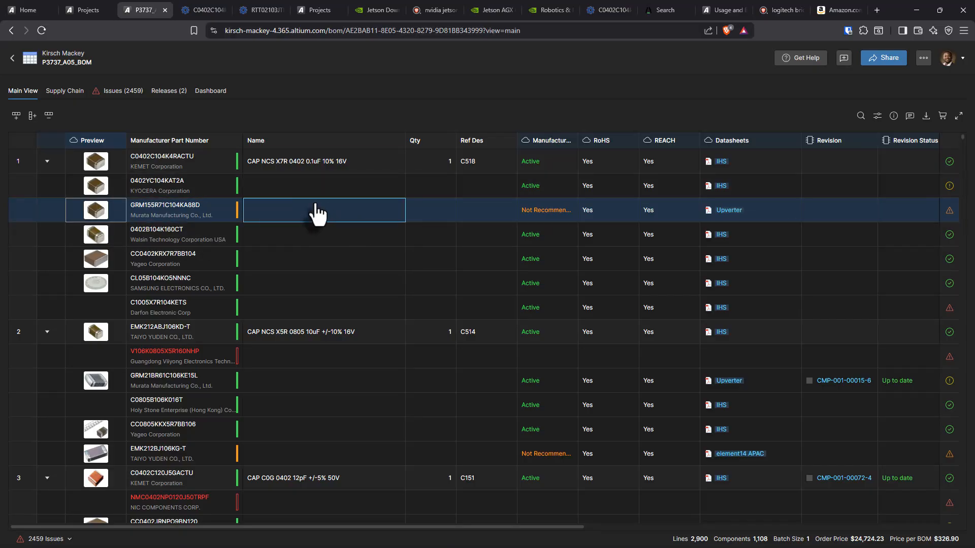
right_click(67, 211)
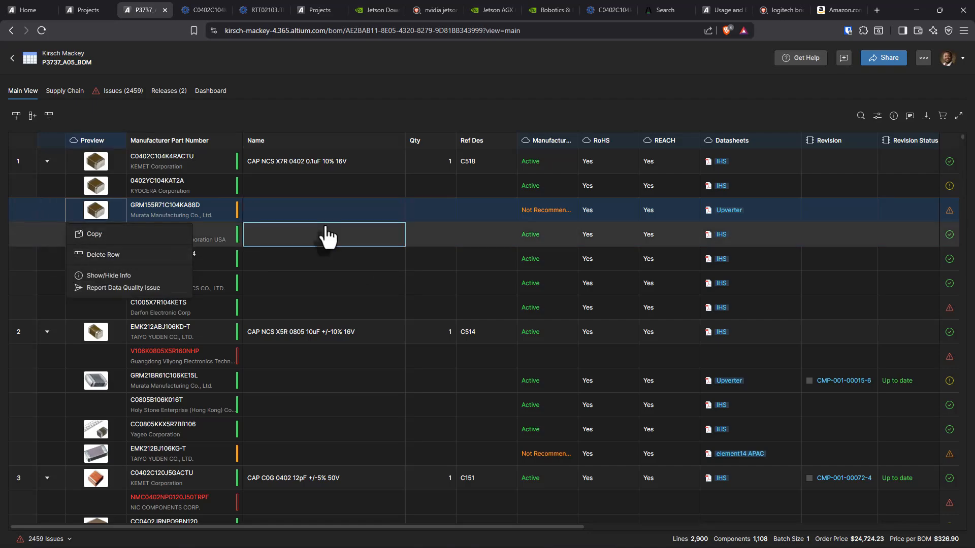
left_click(184, 216)
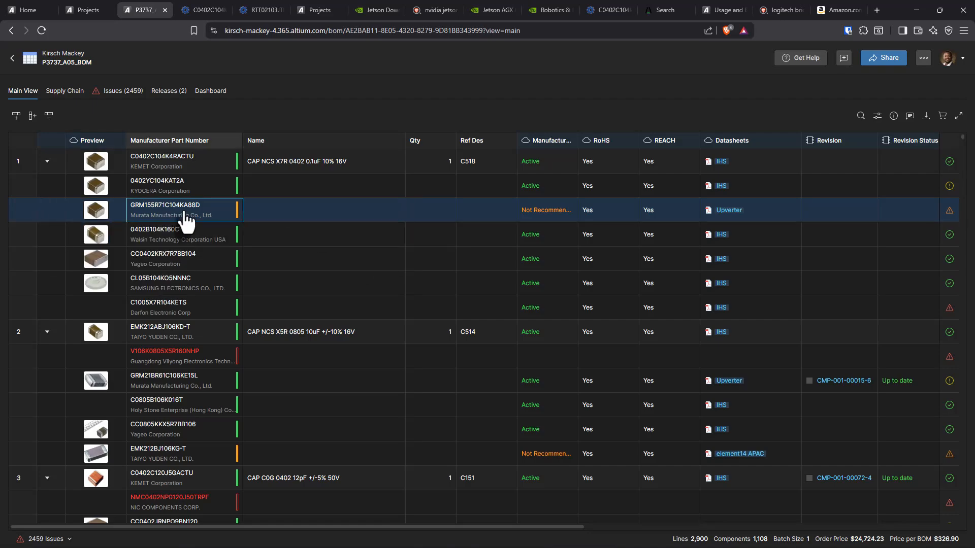
Step: Open the Octopart page for GRM155R71C104KA88D from its part number suggestions and examine its description, inventory history, lifecycle status and related parts
double_click(186, 217)
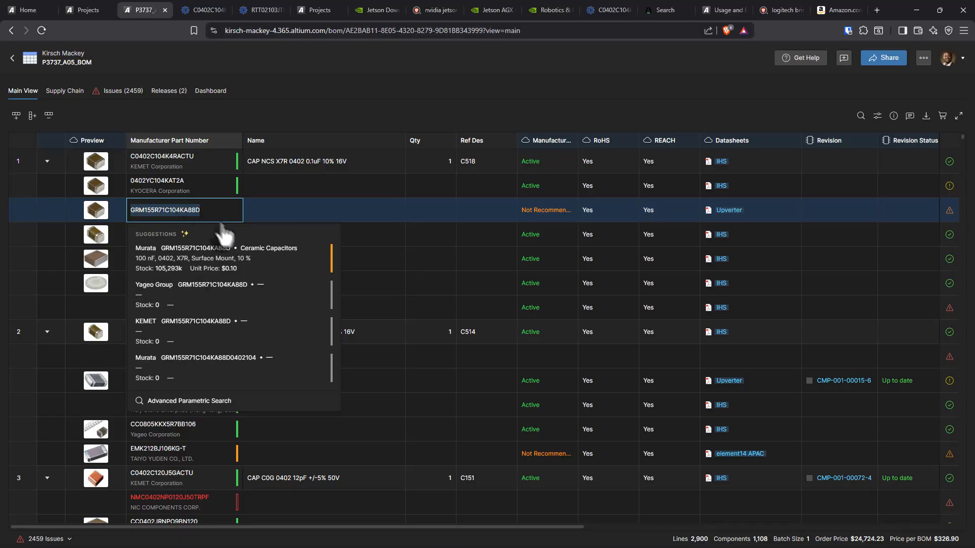
left_click(322, 258)
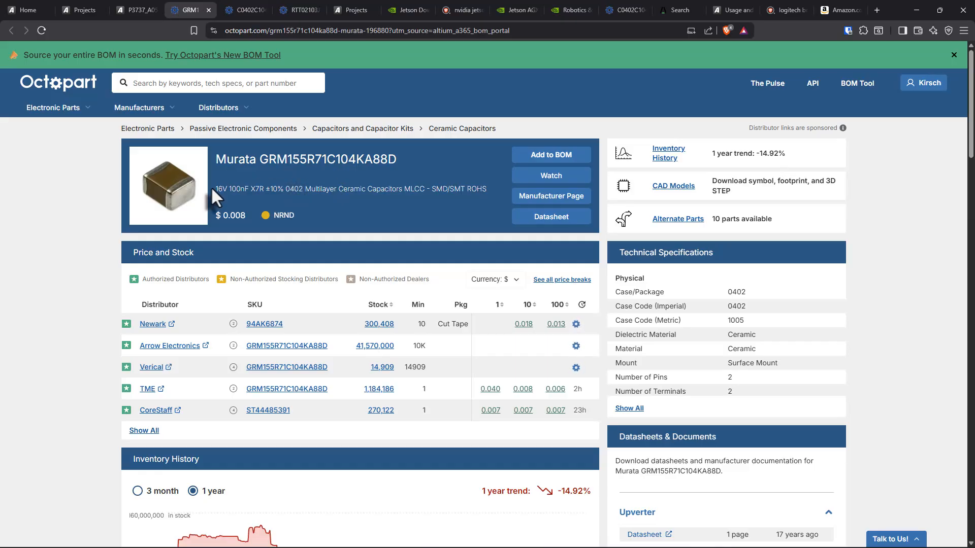
left_click_drag(212, 189, 503, 189)
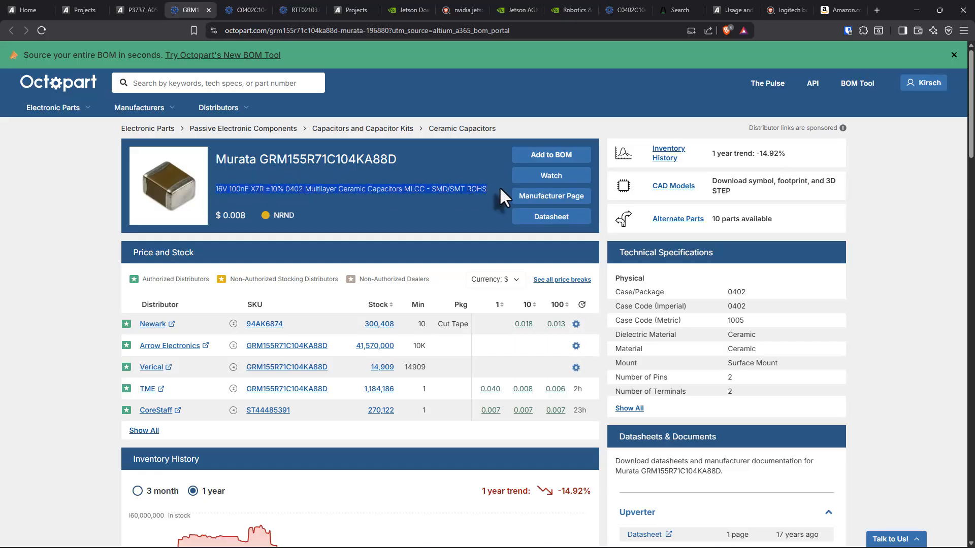
left_click(443, 205)
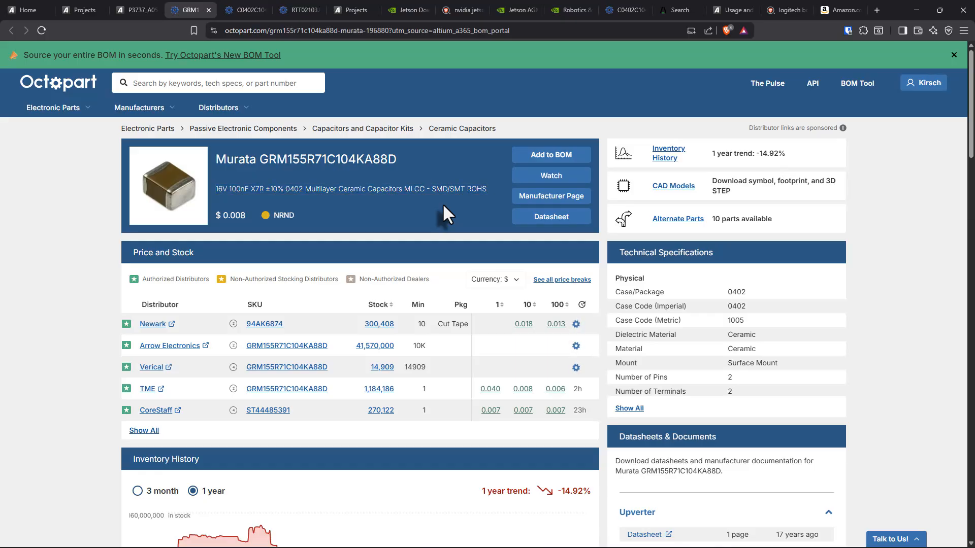
scroll(634, 217, "down", 4)
scroll(601, 233, "down", 4)
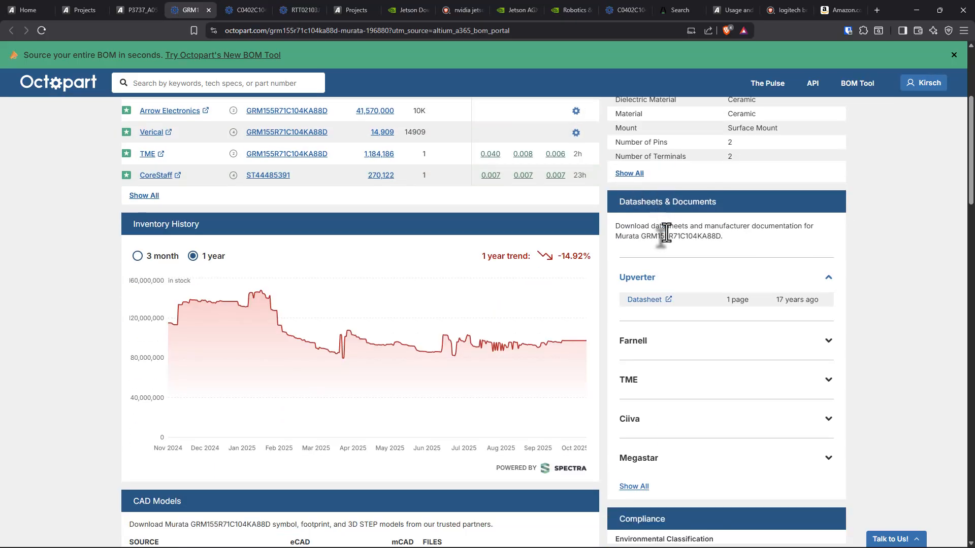
scroll(422, 178, "up", 2)
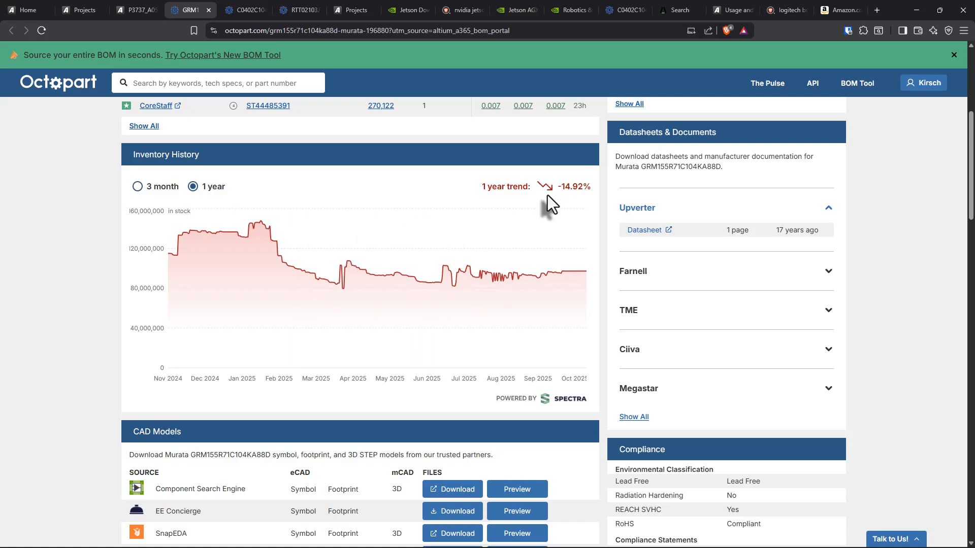
mouse_move(516, 266)
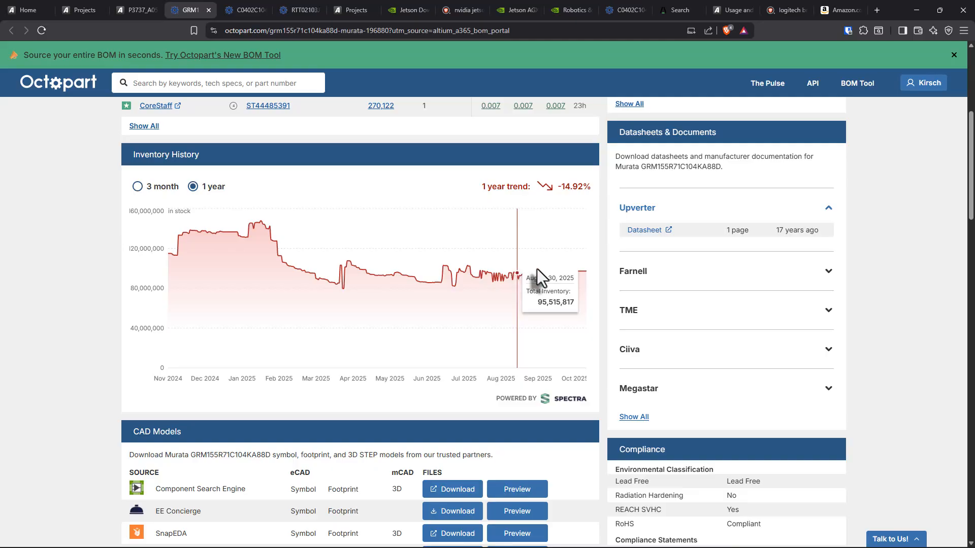
scroll(541, 269, "down", 2)
scroll(529, 218, "up", 2)
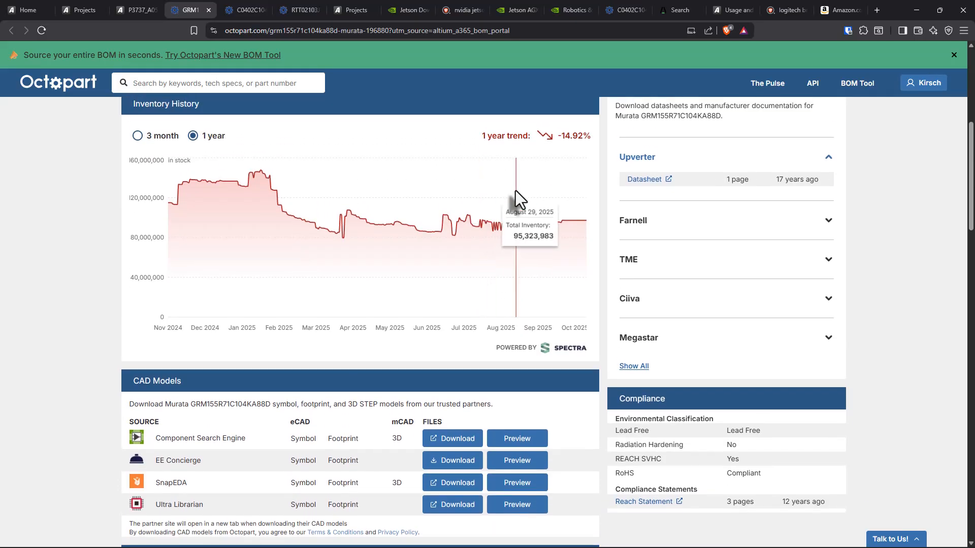
scroll(516, 196, "down", 6)
scroll(559, 209, "down", 8)
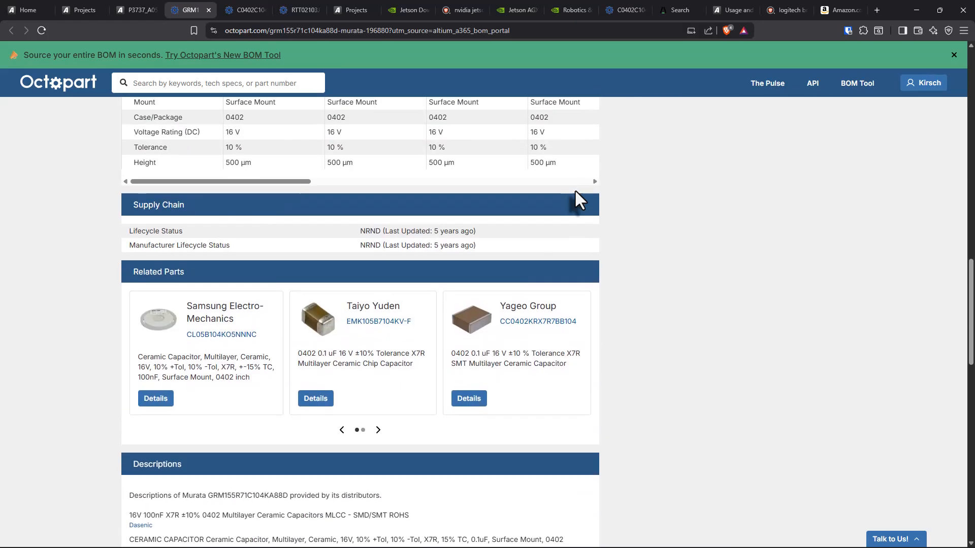
Step: Return to the BOM and open the Octopart page for the KYOCERA AVX 0402YC104KAT2A alternate to examine its inventory history
left_click(131, 9)
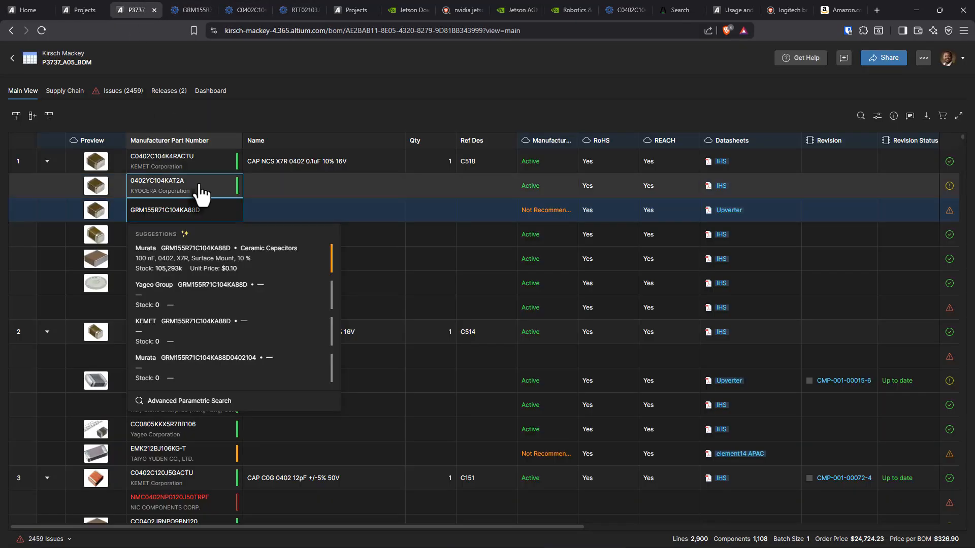
left_click(282, 208)
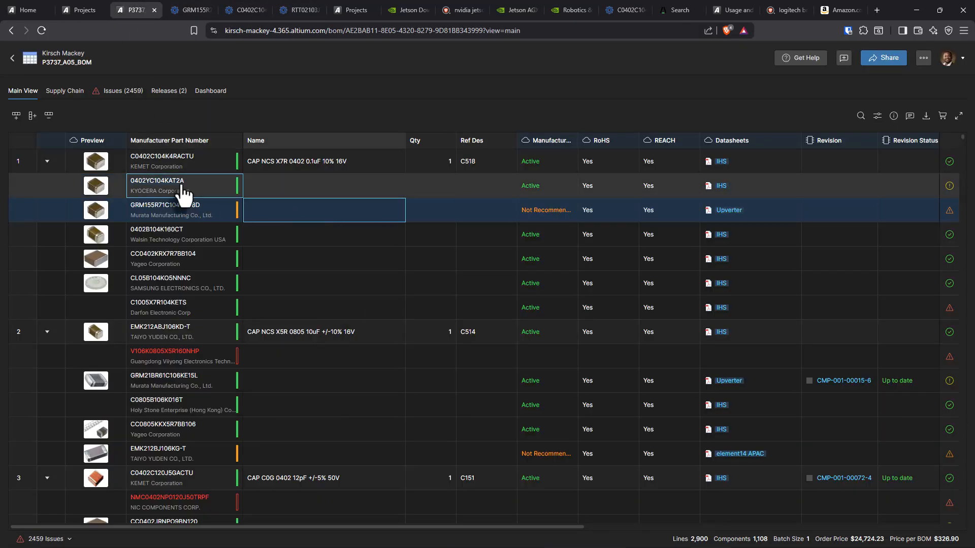
double_click(184, 194)
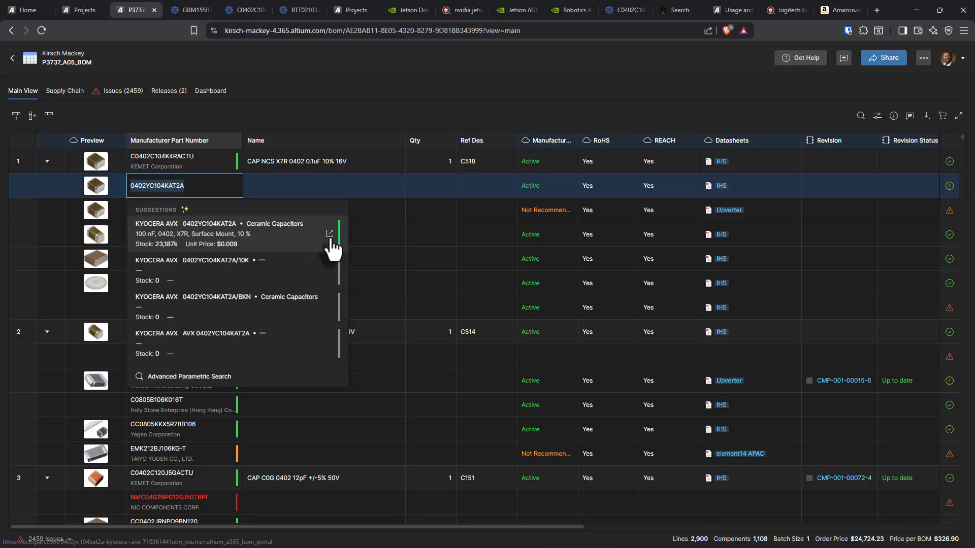
left_click(329, 234)
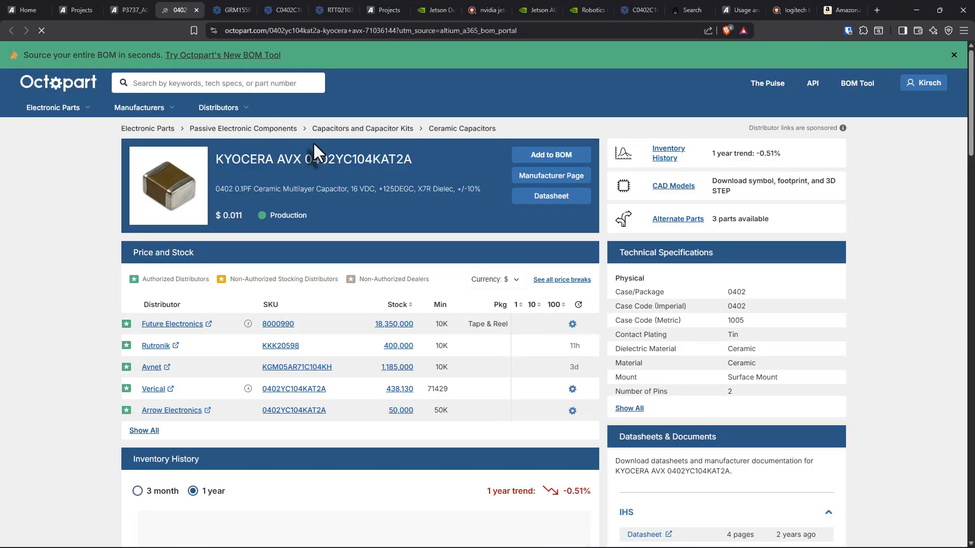
scroll(540, 331, "down", 7)
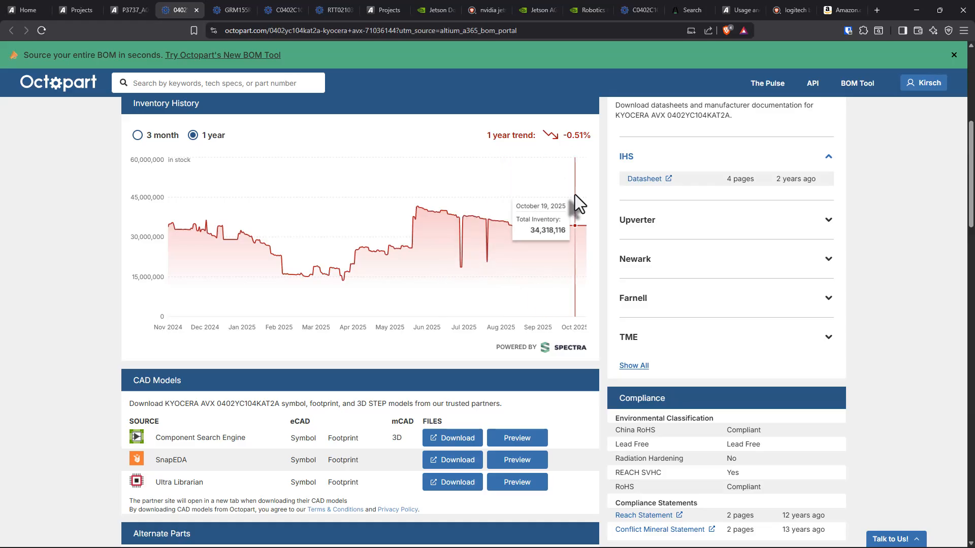
Step: Compare the one-year inventory history of Murata GRM155R71C104KA88D with that of KYOCERA AVX 0402YC104KAT2A on Octopart
left_click(226, 10)
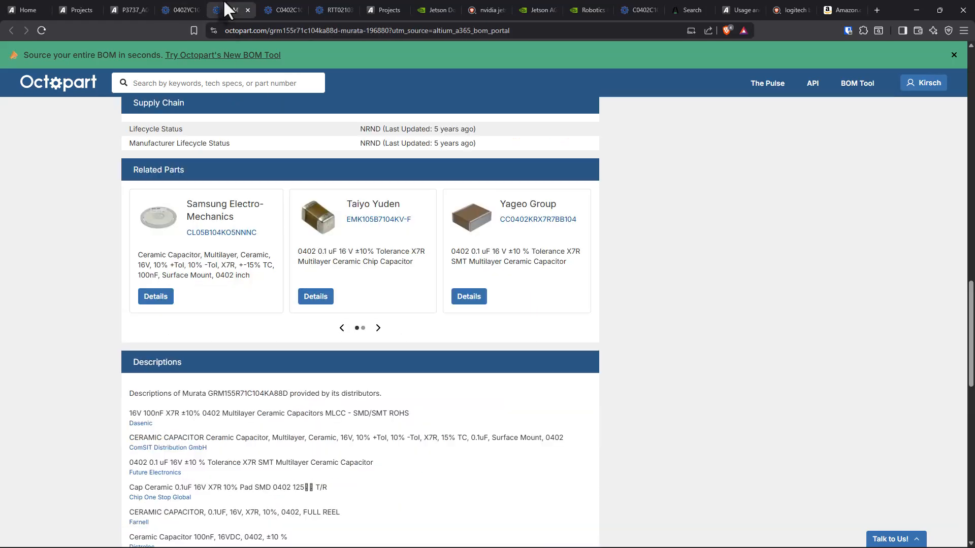
scroll(493, 361, "up", 8)
scroll(493, 358, "up", 6)
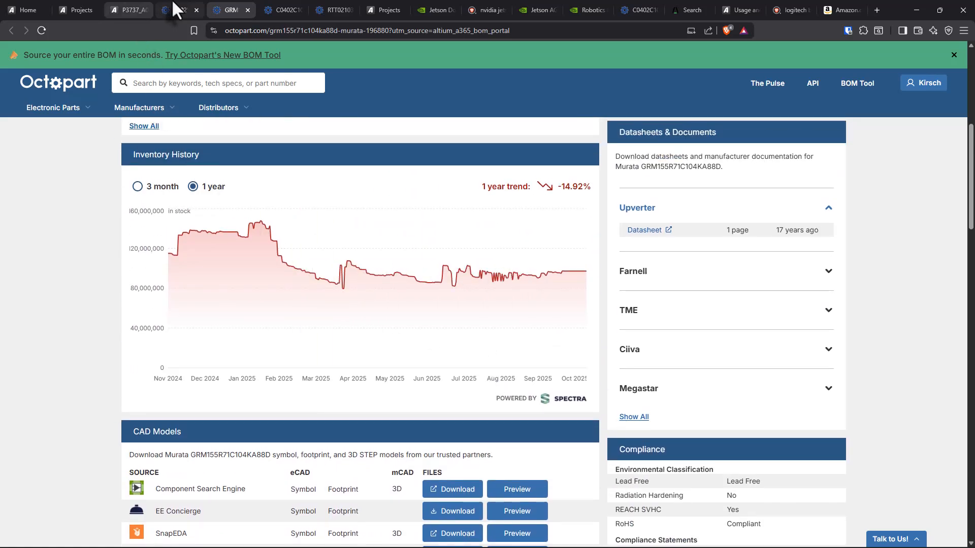
left_click(191, 9)
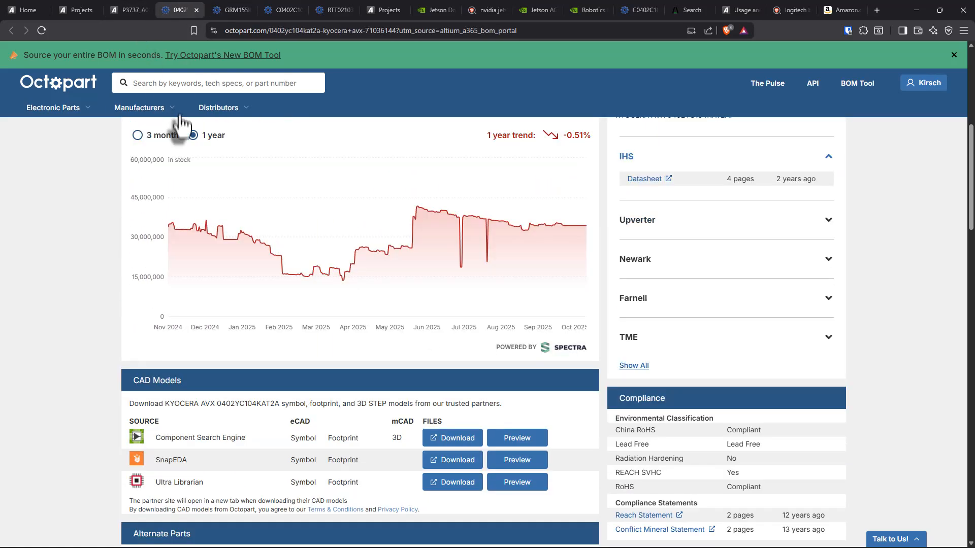
Step: Examine the alternate parts comparison and supply chain lifecycle status on the Octopart page for Murata GRM155R71C104KA88D
left_click(223, 9)
scroll(422, 282, "down", 4)
scroll(422, 281, "down", 9)
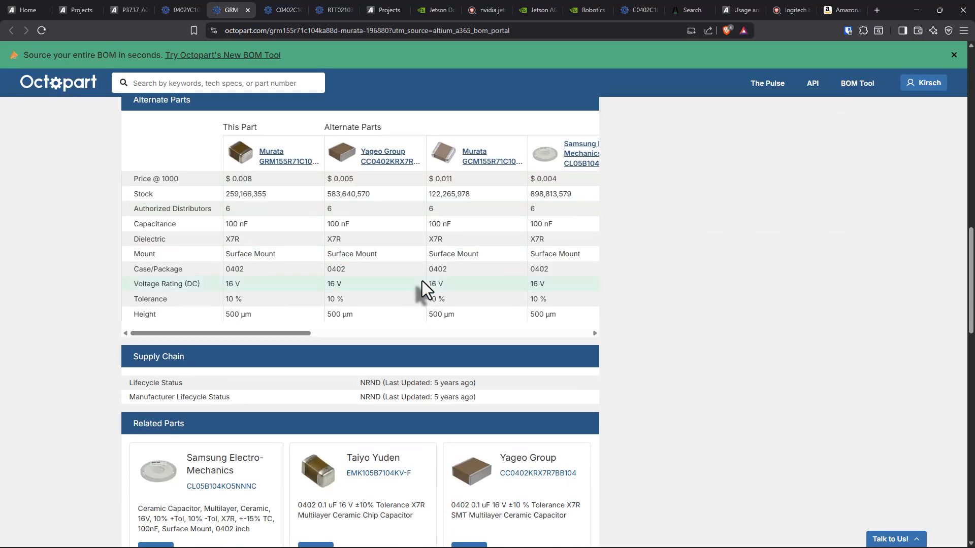
scroll(422, 282, "up", 6)
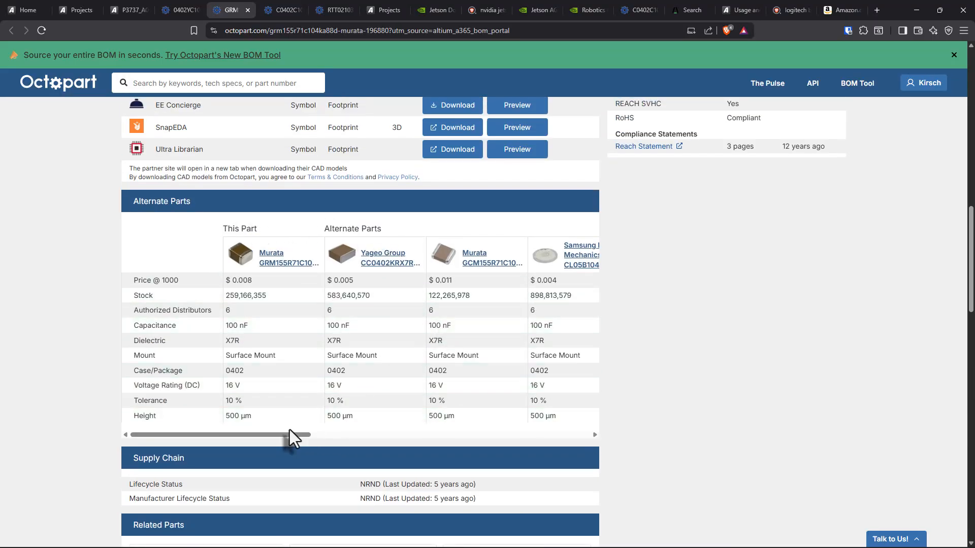
left_click_drag(289, 435, 512, 535)
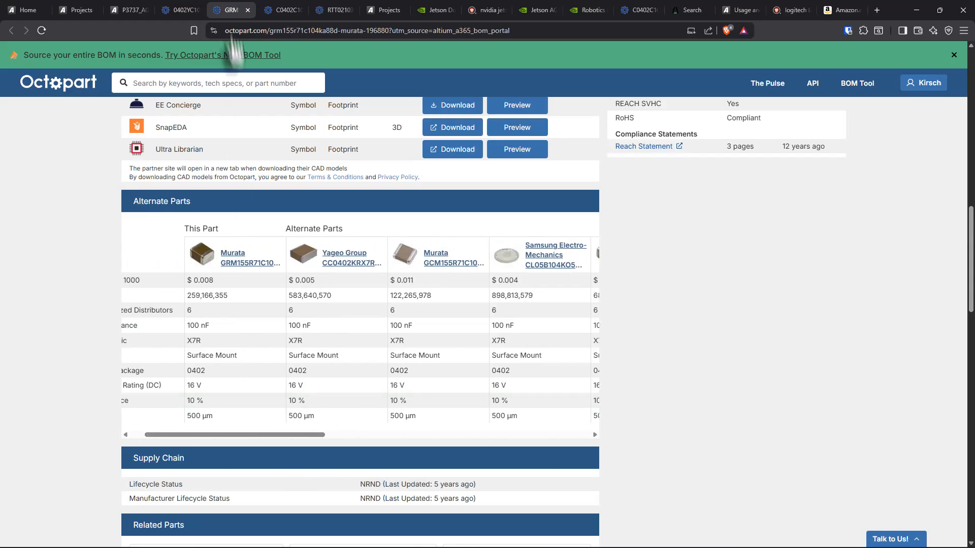
Step: Examine the alternate parts, lifecycle status, distributor stock and inventory history of KYOCERA AVX 0402YC104KAT2A on Octopart
left_click(180, 9)
scroll(327, 363, "down", 3)
scroll(325, 356, "down", 2)
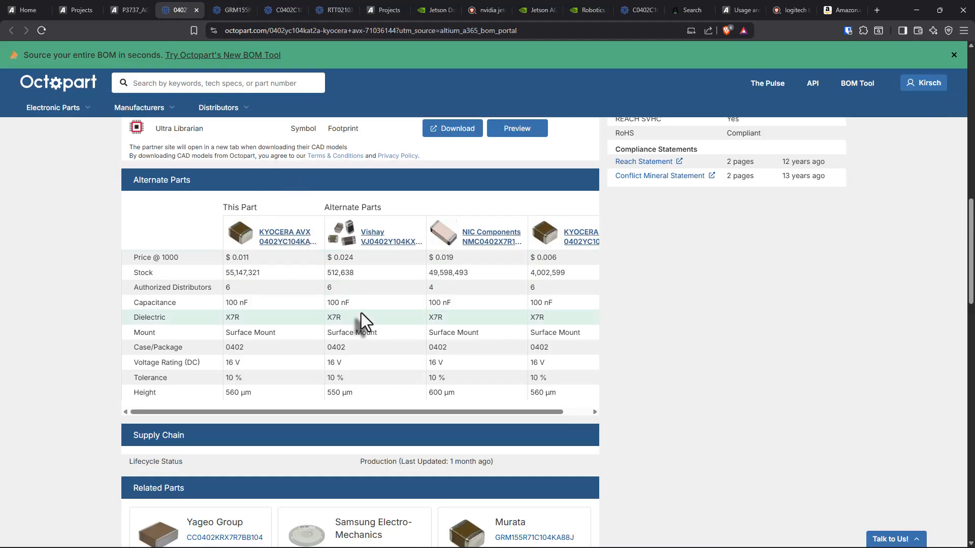
scroll(361, 318, "up", 8)
scroll(370, 314, "up", 8)
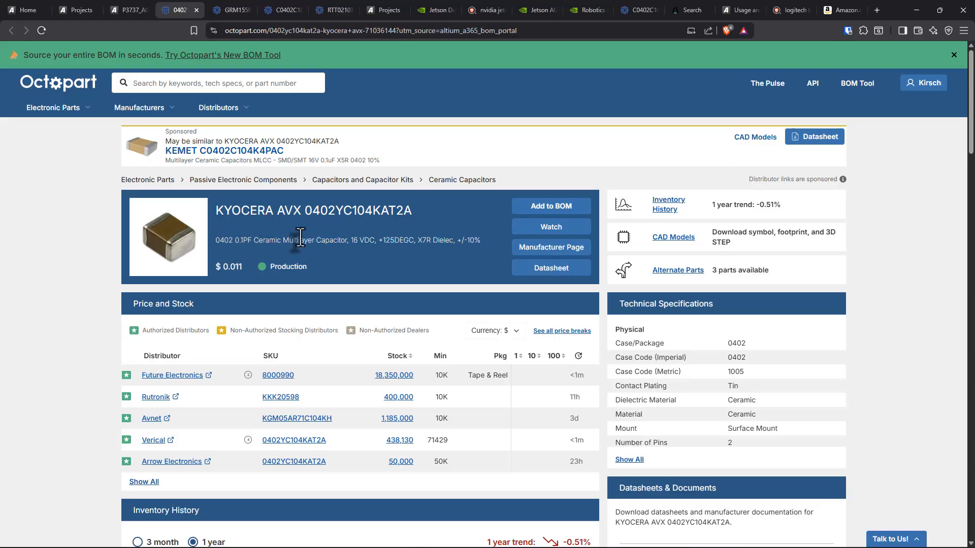
scroll(326, 240, "down", 9)
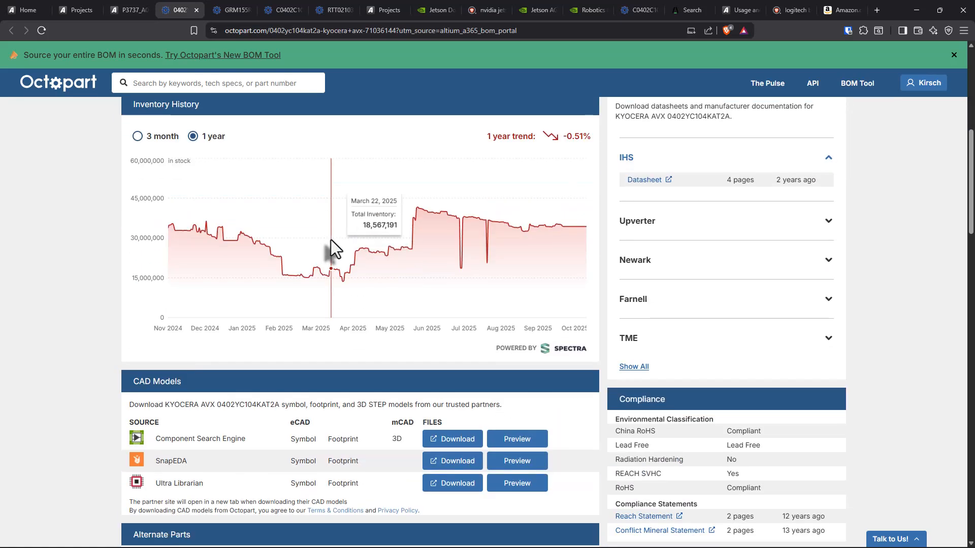
scroll(331, 240, "down", 6)
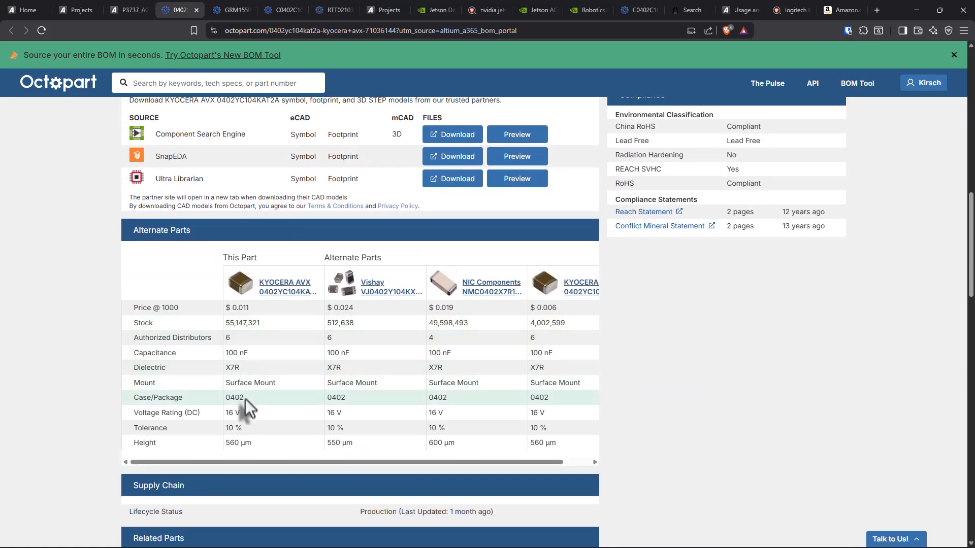
left_click(286, 288)
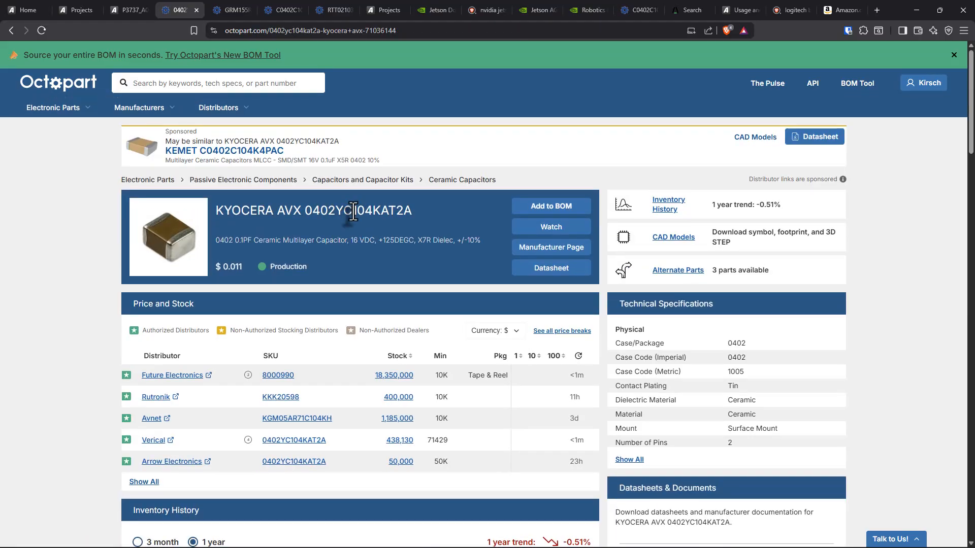
double_click(354, 213)
Step: Return to the BOM and delete the Murata GRM155R71C104KA88D alternate row under line 1
left_click(133, 10)
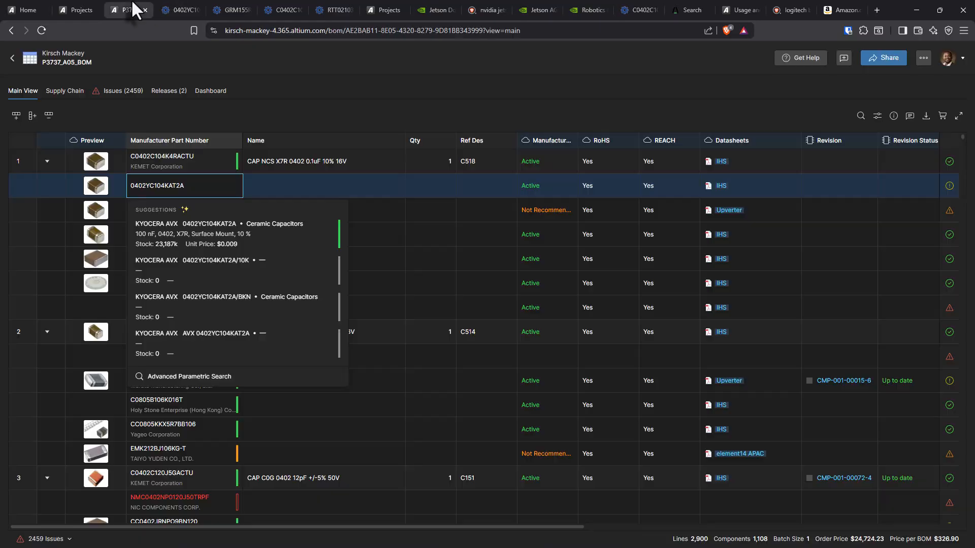
left_click(296, 196)
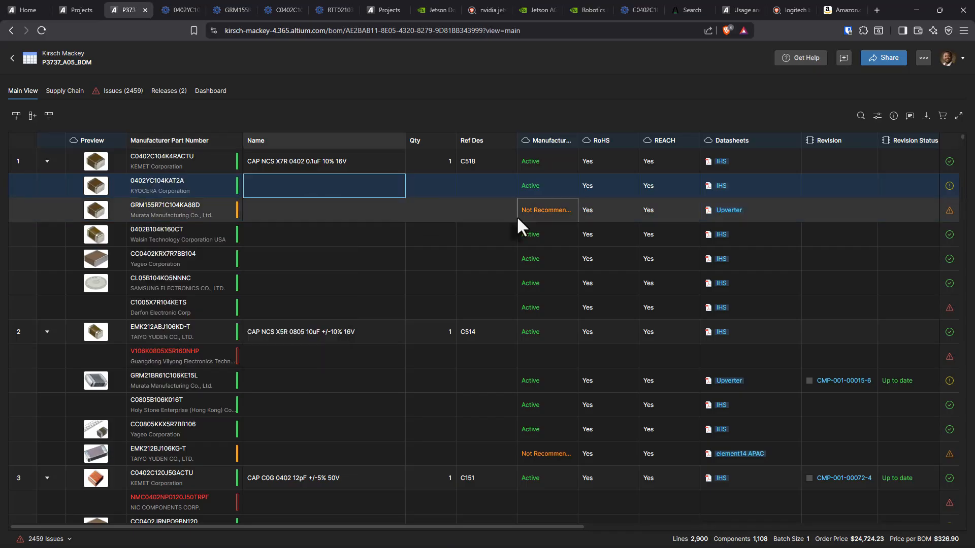
left_click(183, 10)
left_click(130, 9)
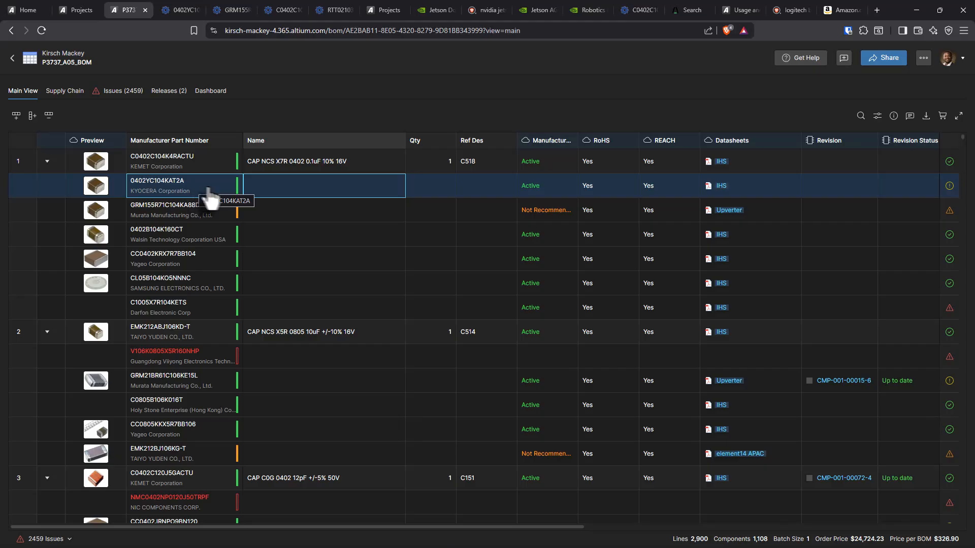
left_click(281, 218)
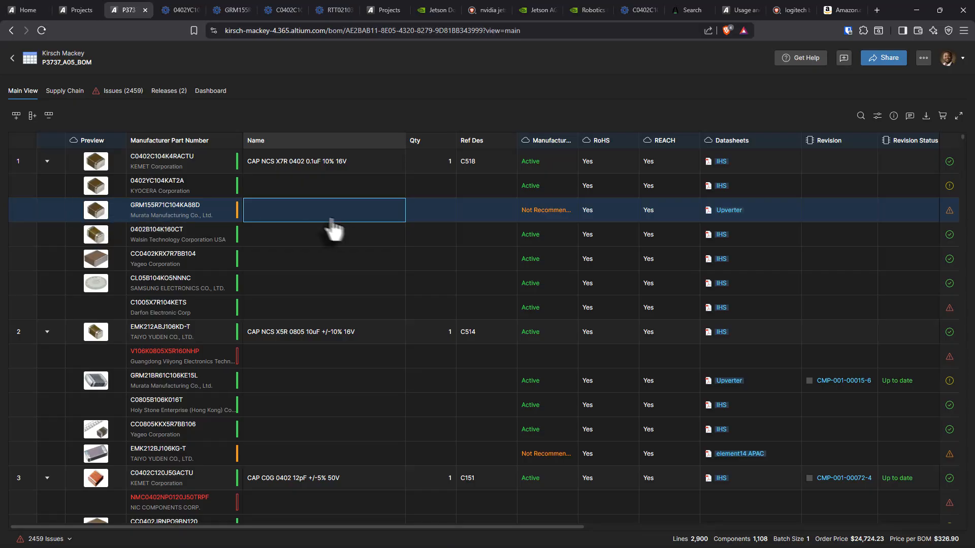
right_click(299, 214)
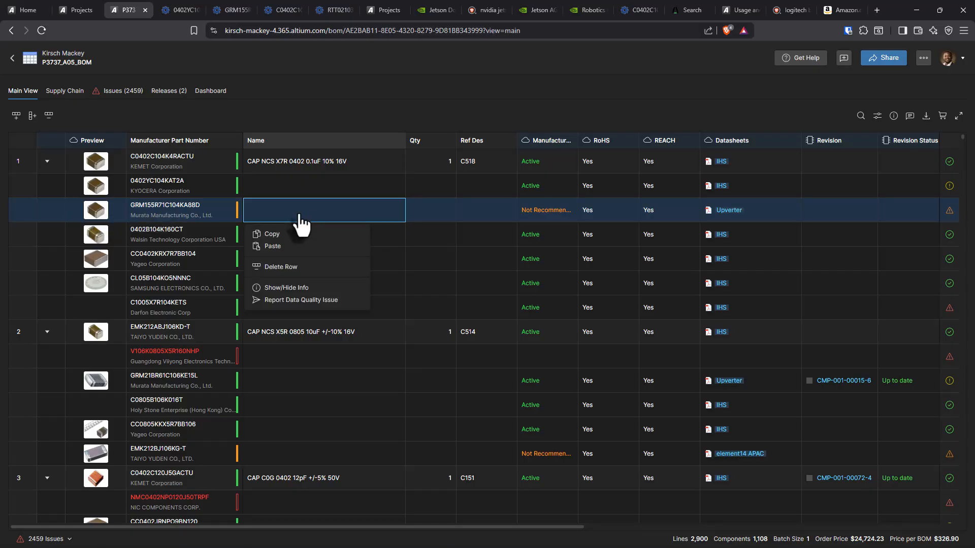
left_click(344, 267)
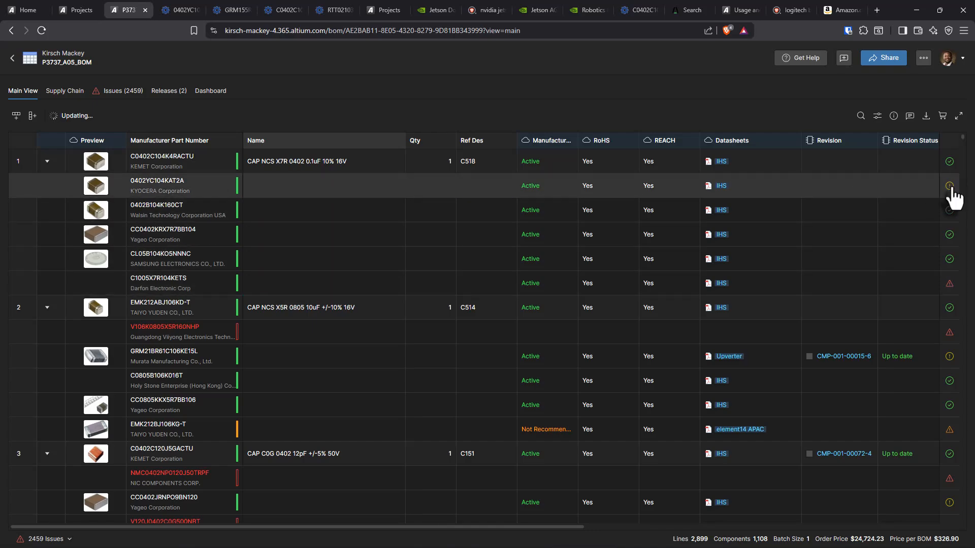
Step: Check the issue details of the 0402YC104KAT2A, GRM21BR61C106KE15L and C1005X7R104KETS alternate rows
right_click(881, 252)
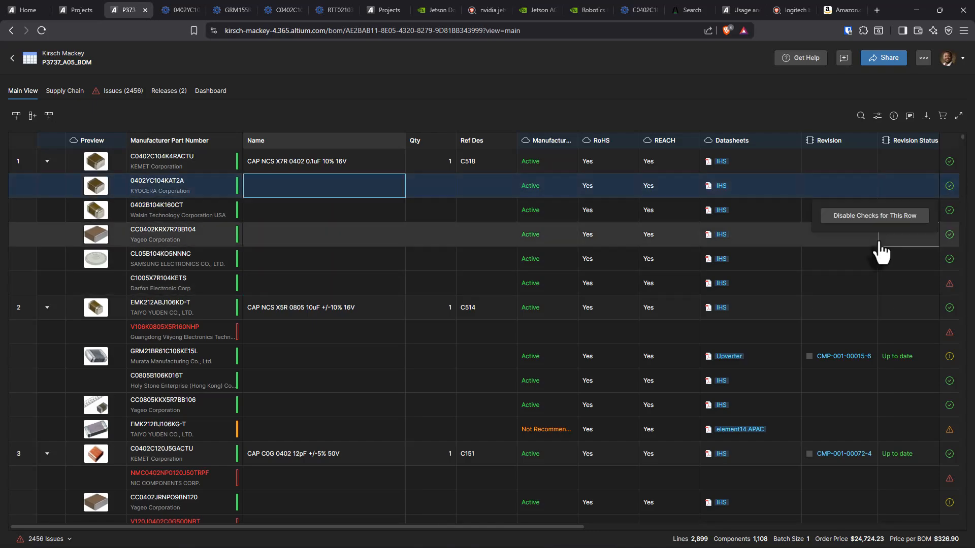
left_click(849, 188)
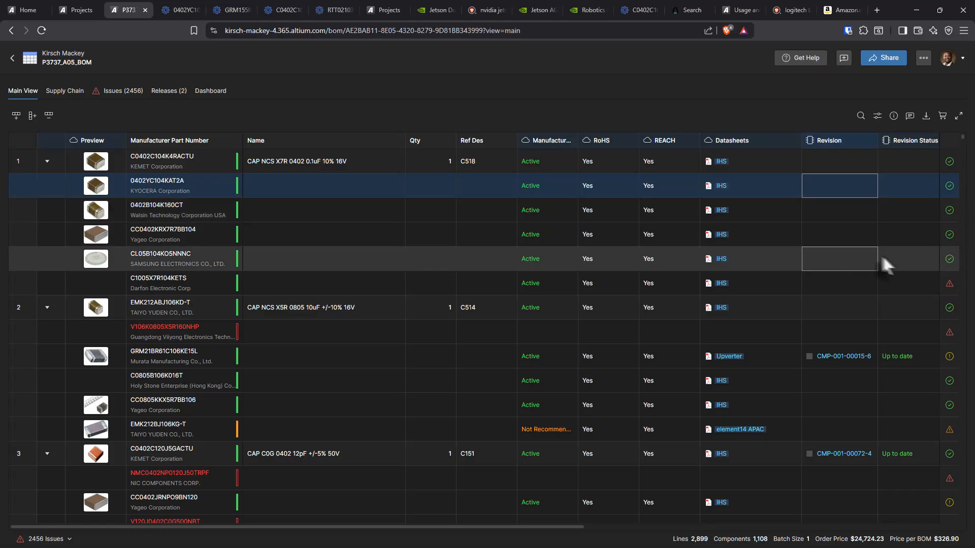
left_click(948, 359)
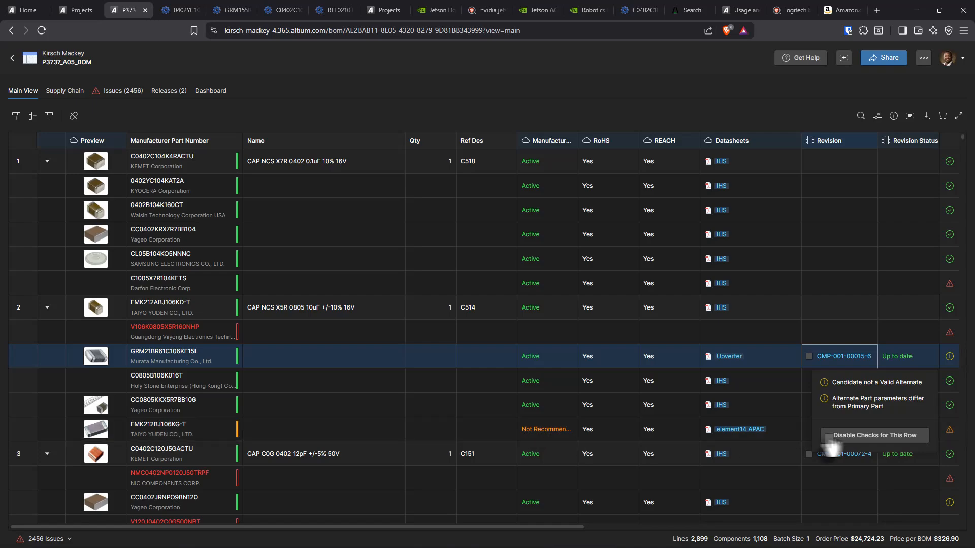
left_click(906, 290)
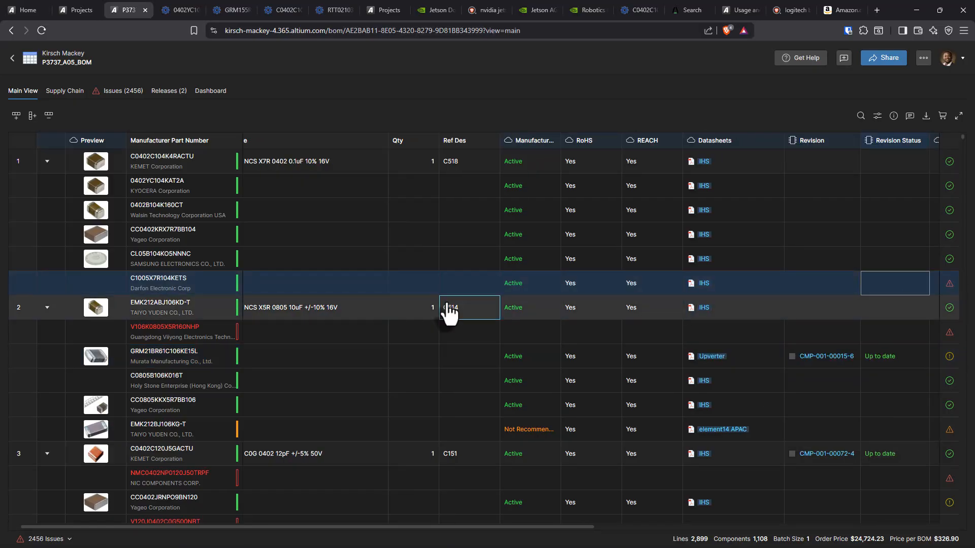
left_click(949, 289)
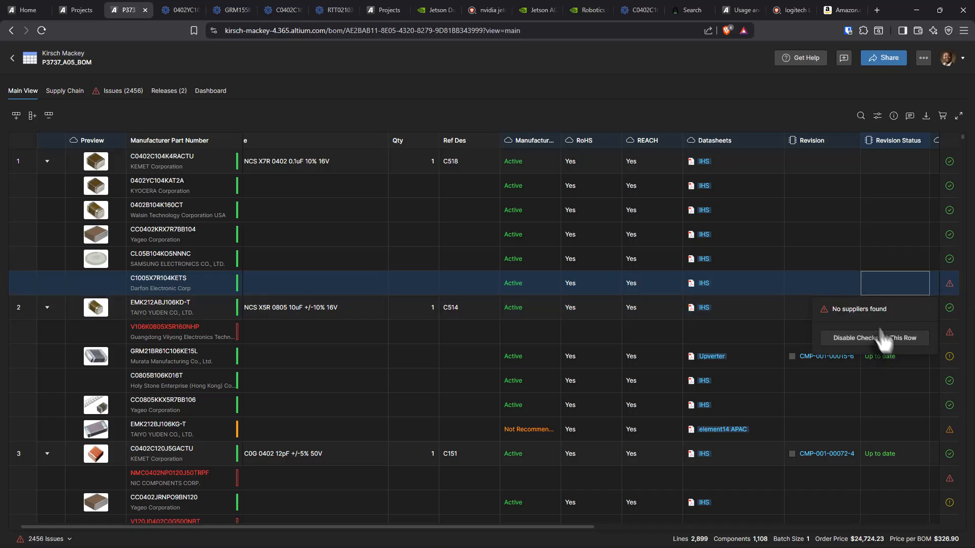
Step: Open the Octopart page for Darfon C1005X7R104KETS from its part number suggestions and examine its distributor stock and inventory history
left_click(192, 283)
double_click(213, 285)
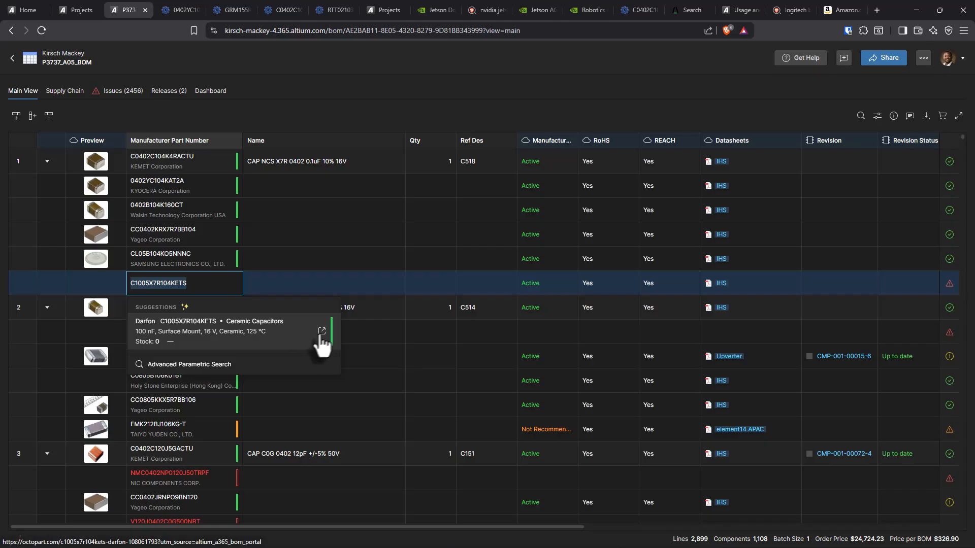
left_click(321, 333)
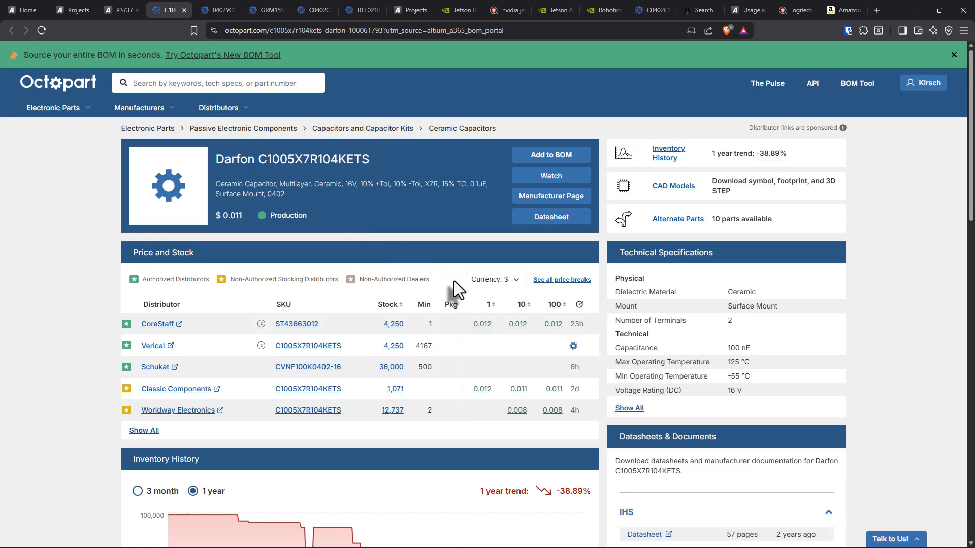
scroll(457, 280, "down", 3)
scroll(254, 244, "up", 1)
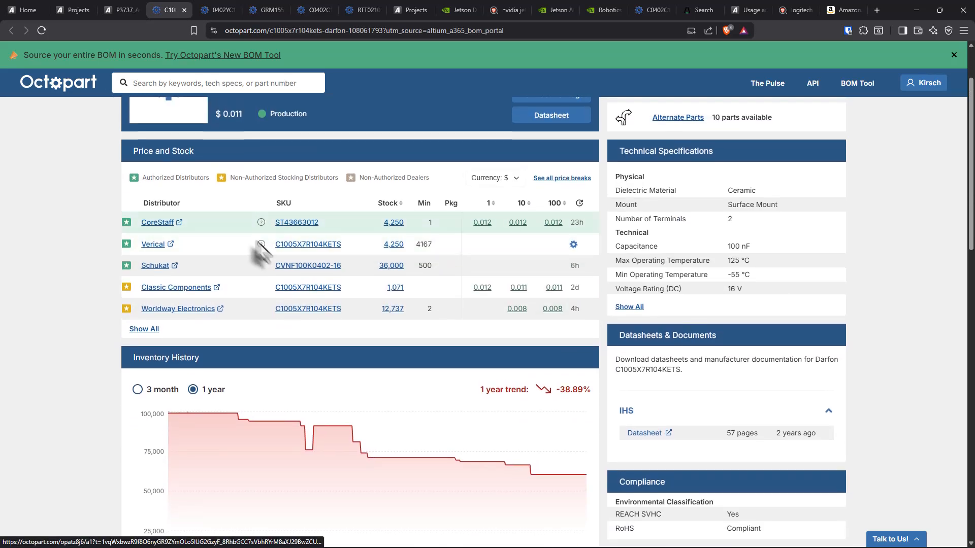
Step: Open Schukat's offer page for Darfon C1005X7R104KETS, review its stock and prices, and return to Octopart
left_click(325, 269)
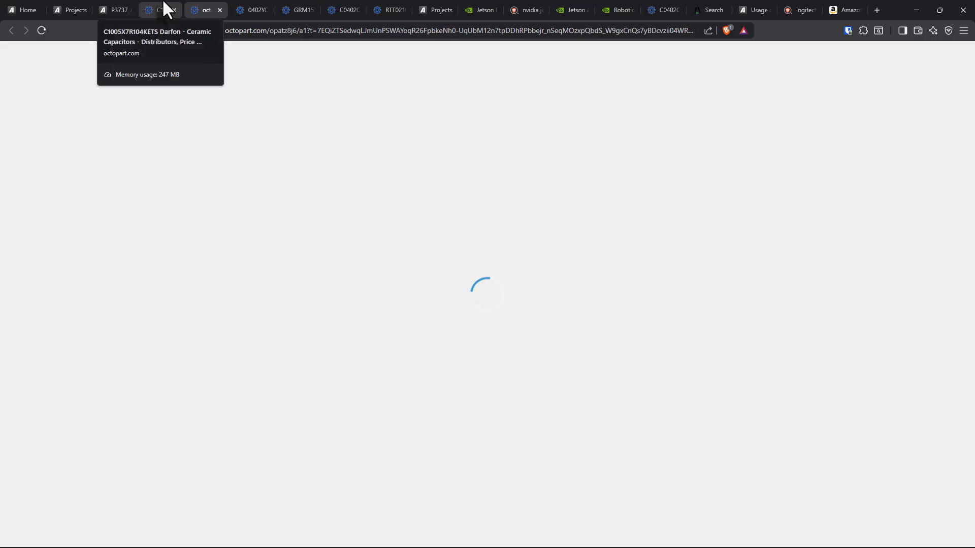
left_click(167, 9)
left_click(294, 246)
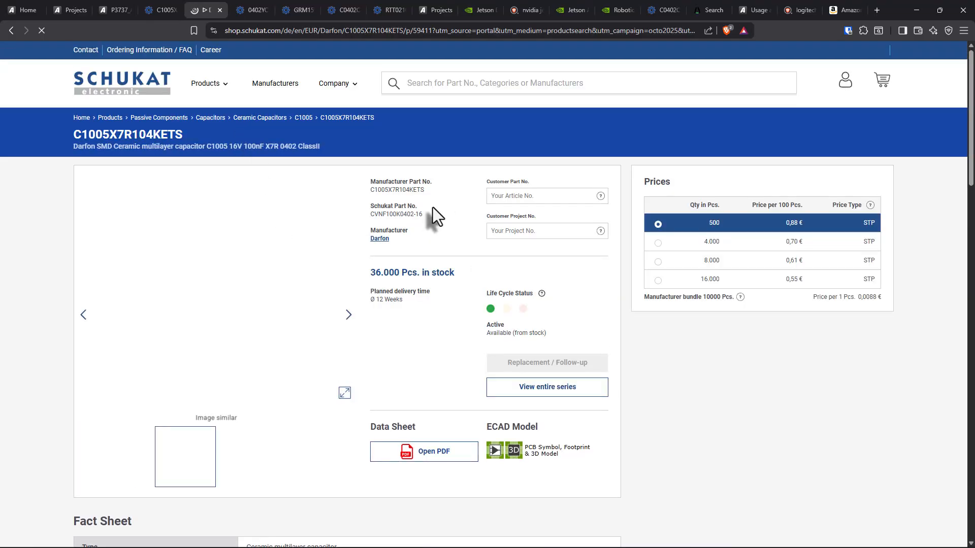
left_click(173, 2)
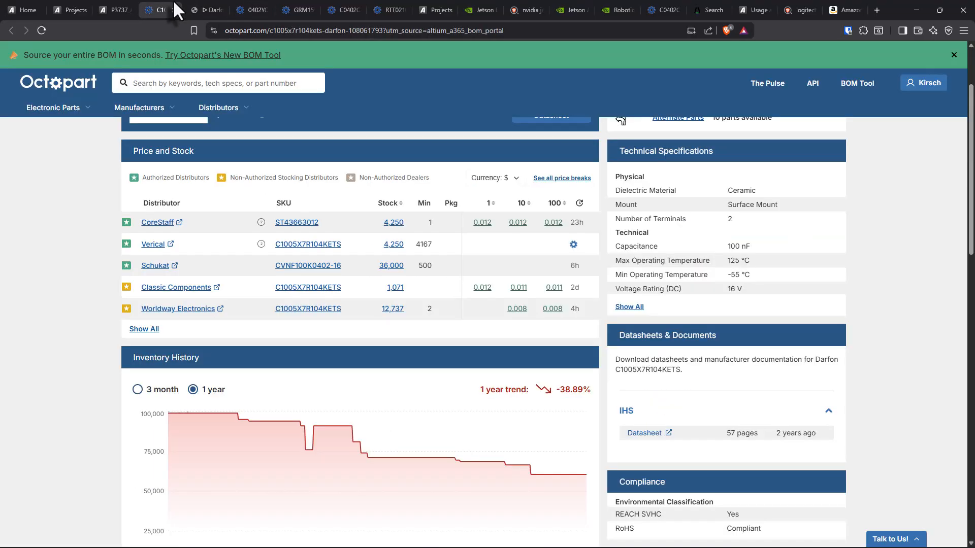
Step: Review the complete distributor list for Darfon C1005X7R104KETS and return to its row in the BOM without changing the part number
left_click(152, 330)
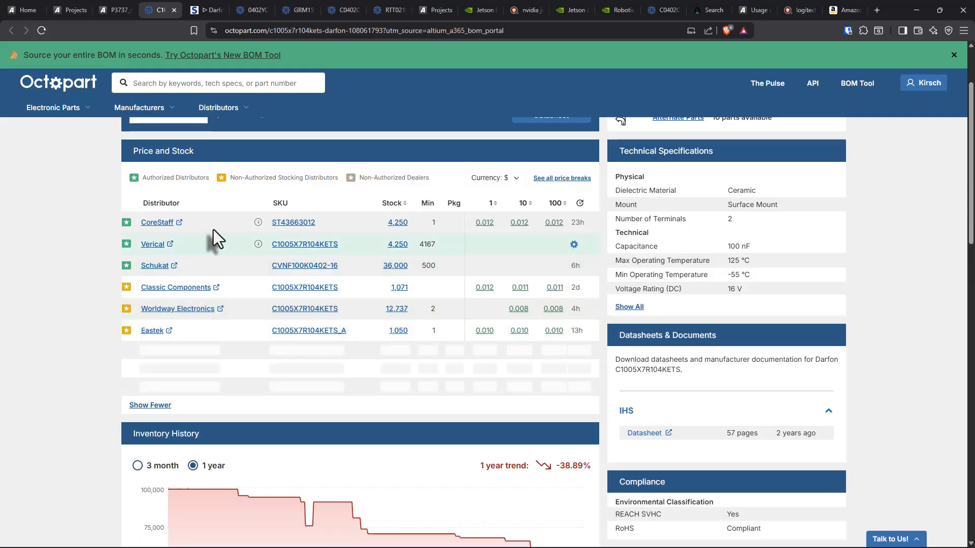
double_click(163, 203)
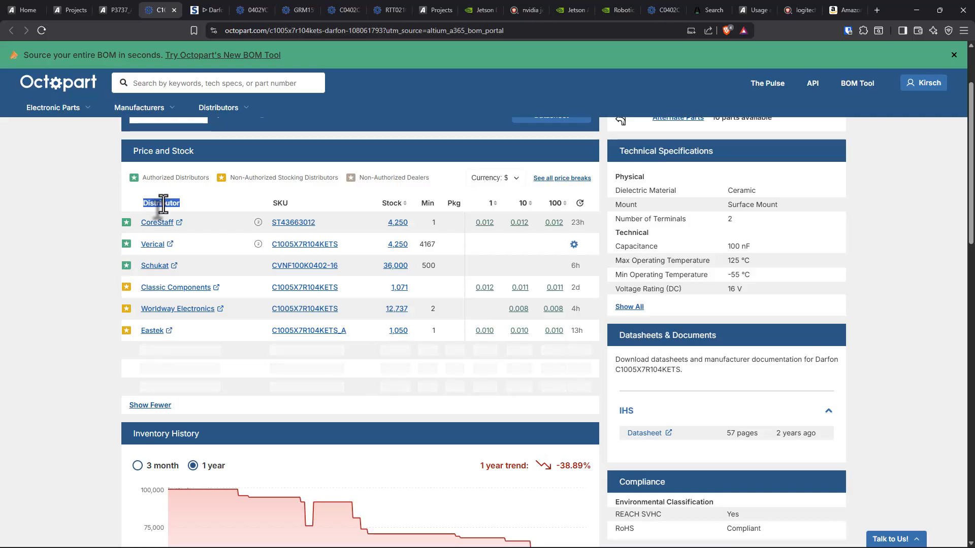
left_click(160, 204)
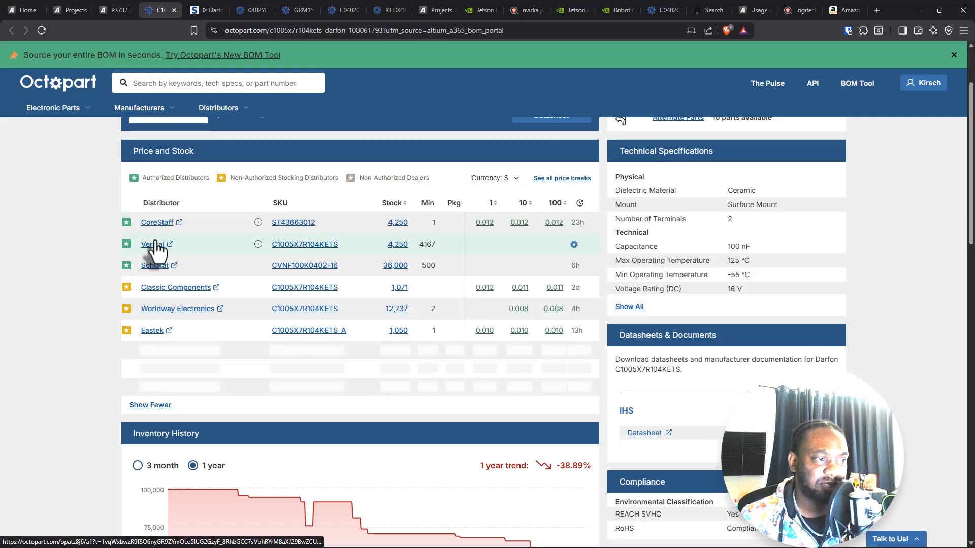
left_click(126, 9)
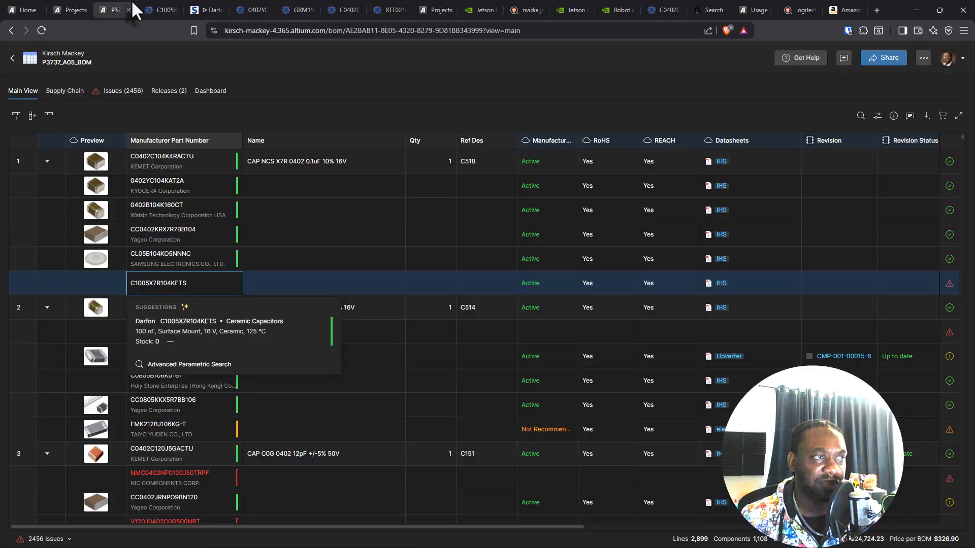
left_click(396, 288)
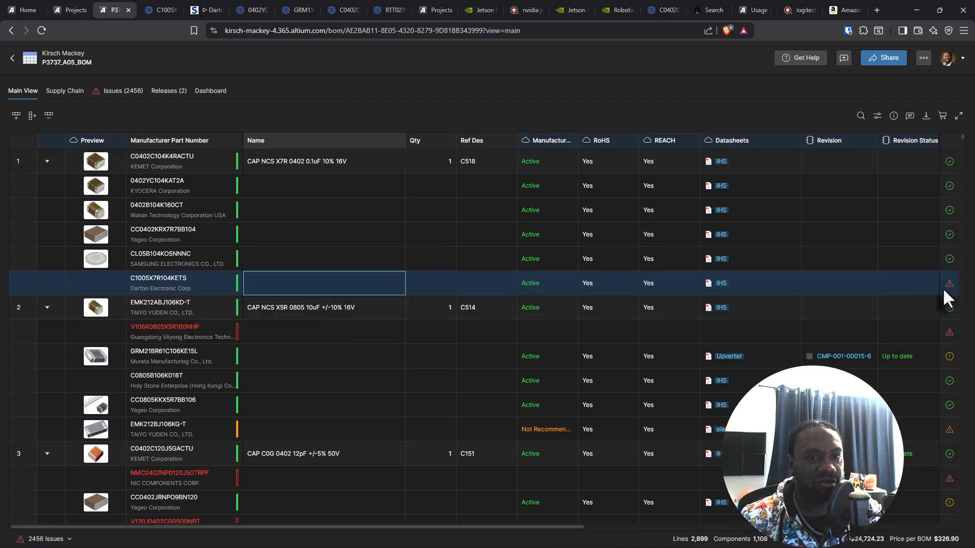